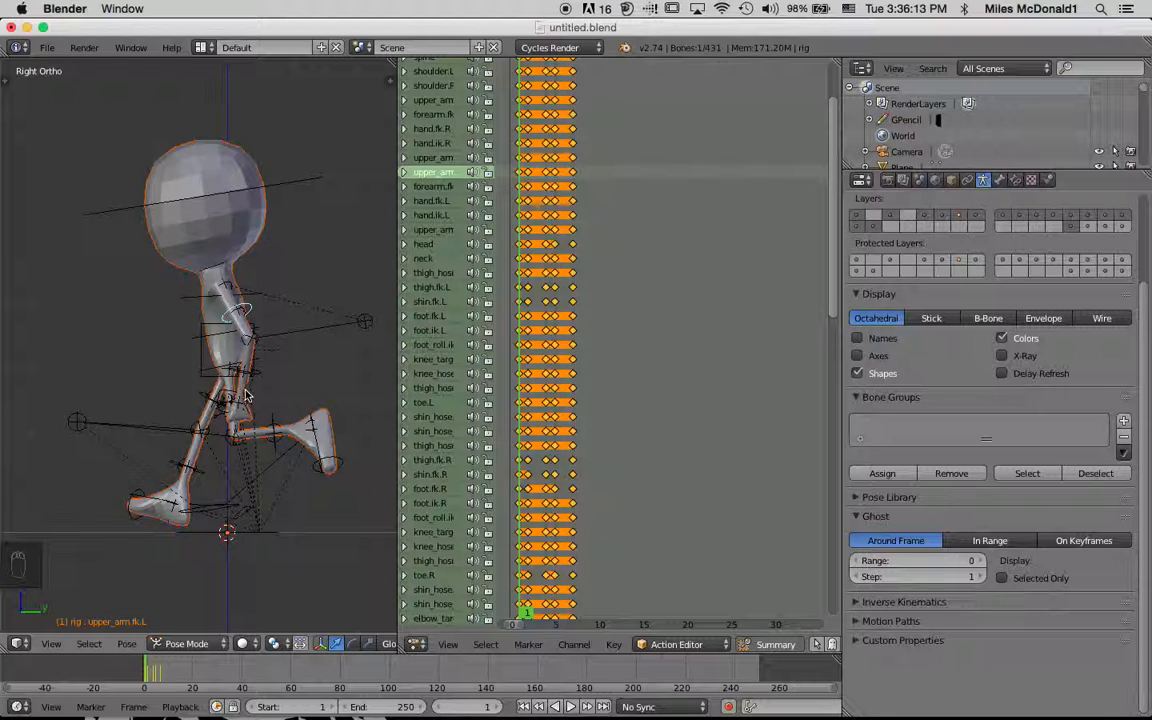
On frame 1, rotate the left upper arm bone forward and the right upper arm bone slightly backward
key(r)
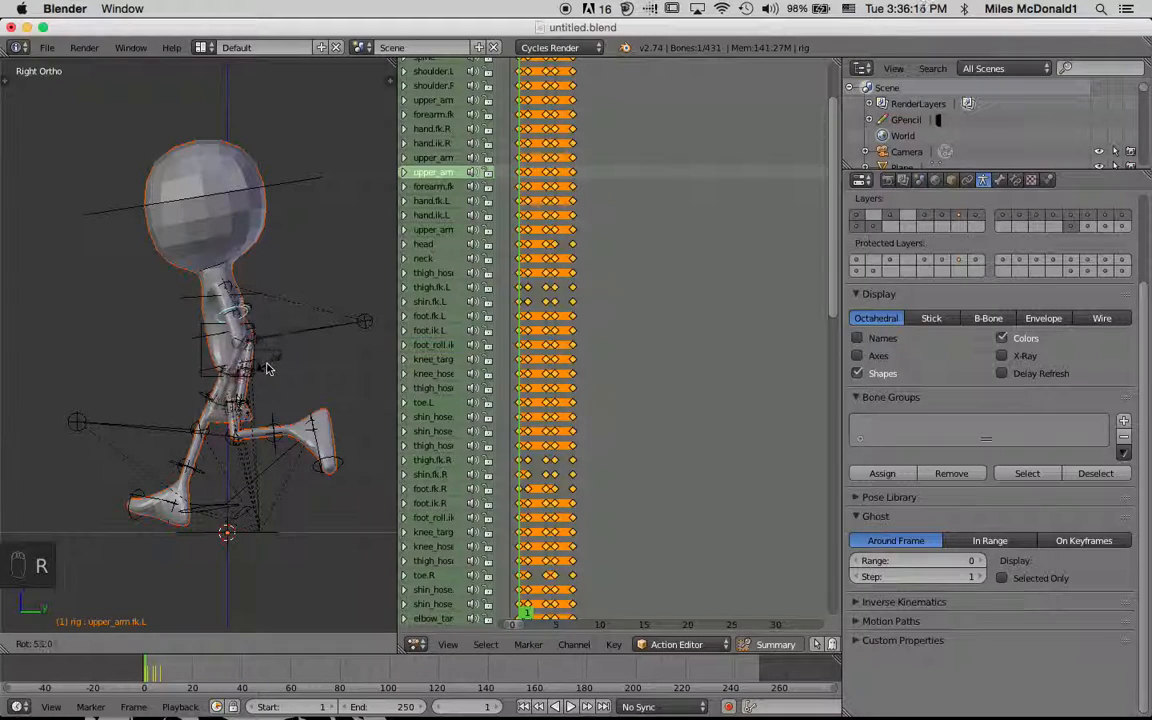
click(260, 372)
right_click(254, 314)
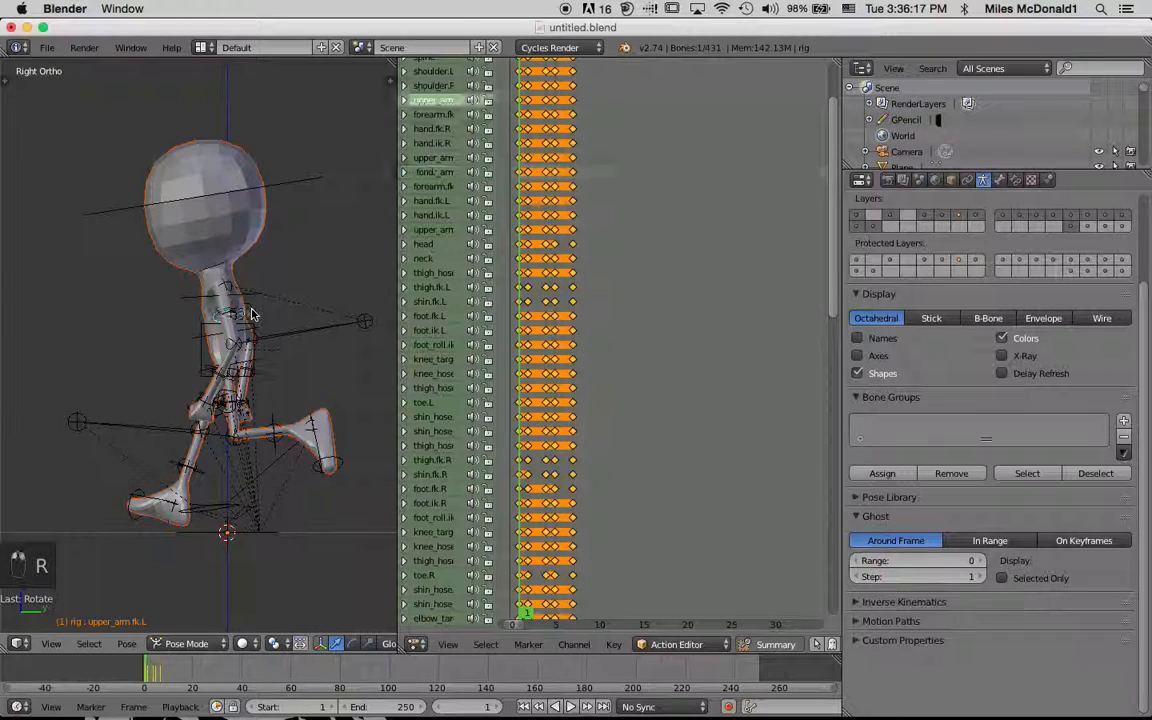
key(r)
click(254, 314)
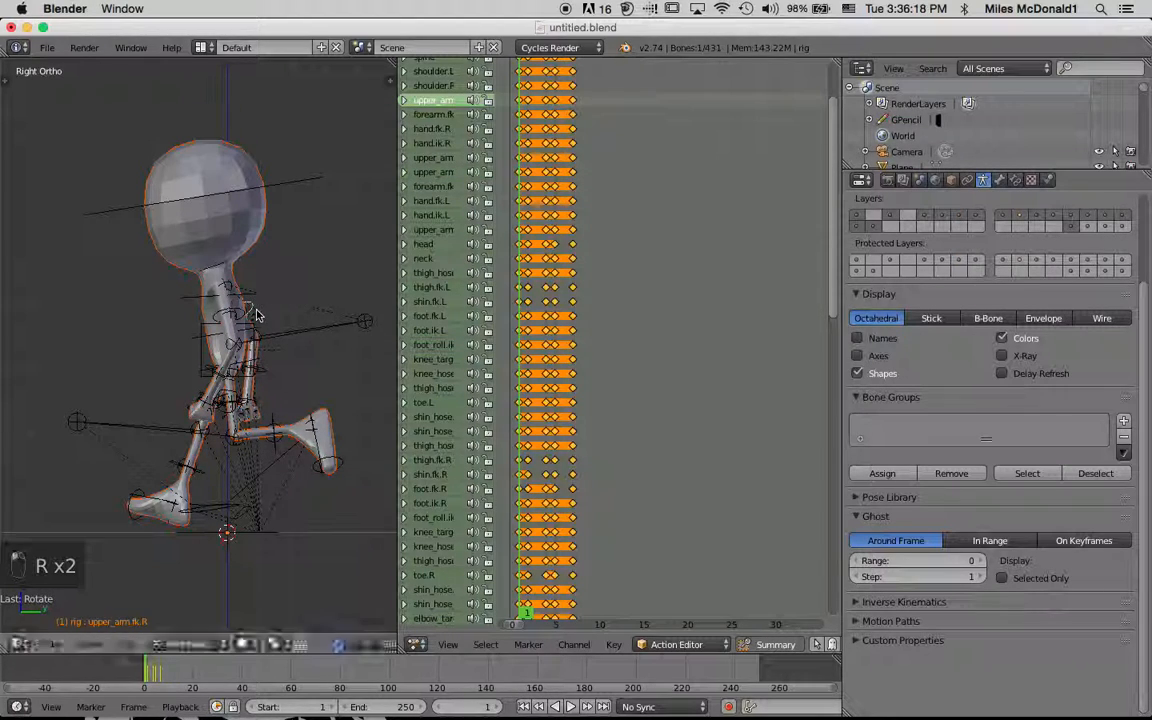
Select all the rig's bones and insert a Whole Character keyframe on frame 1
key(a)
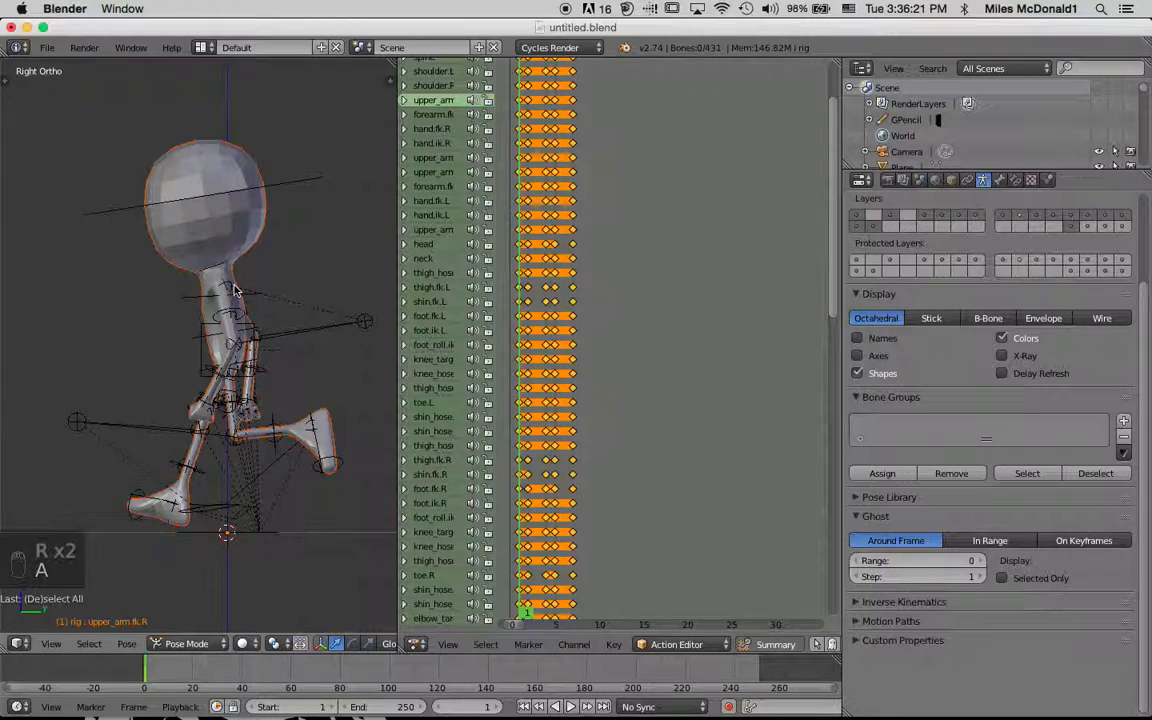
key(a)
key(a)
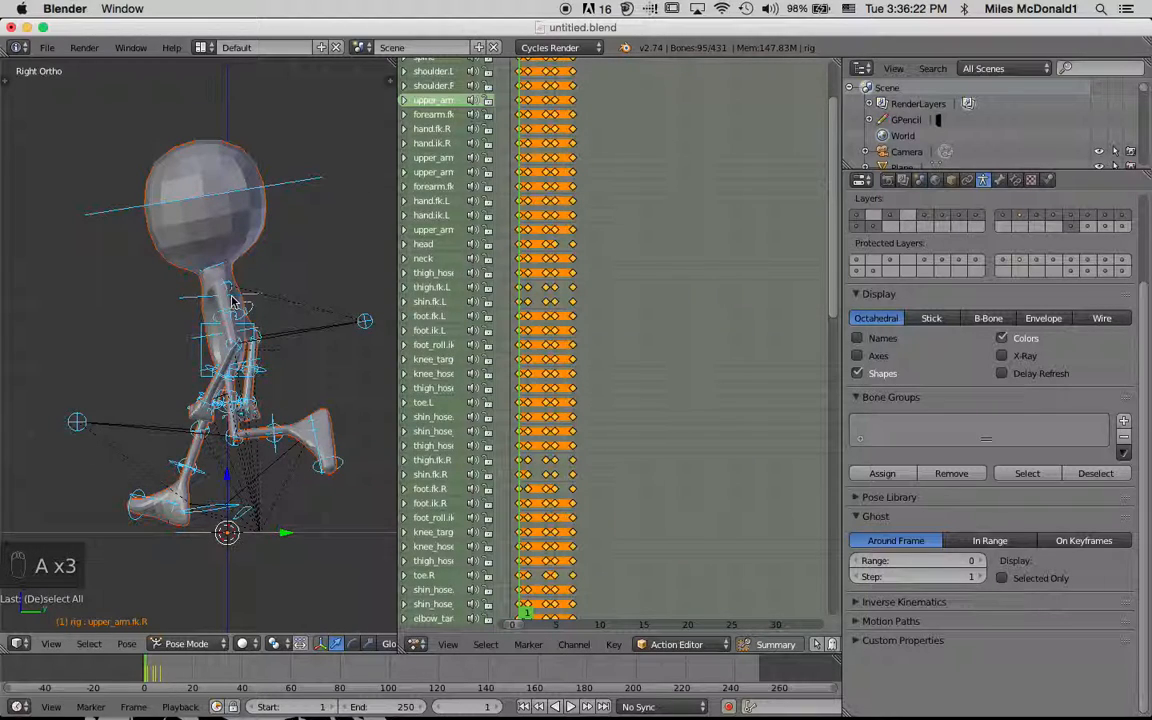
key(i)
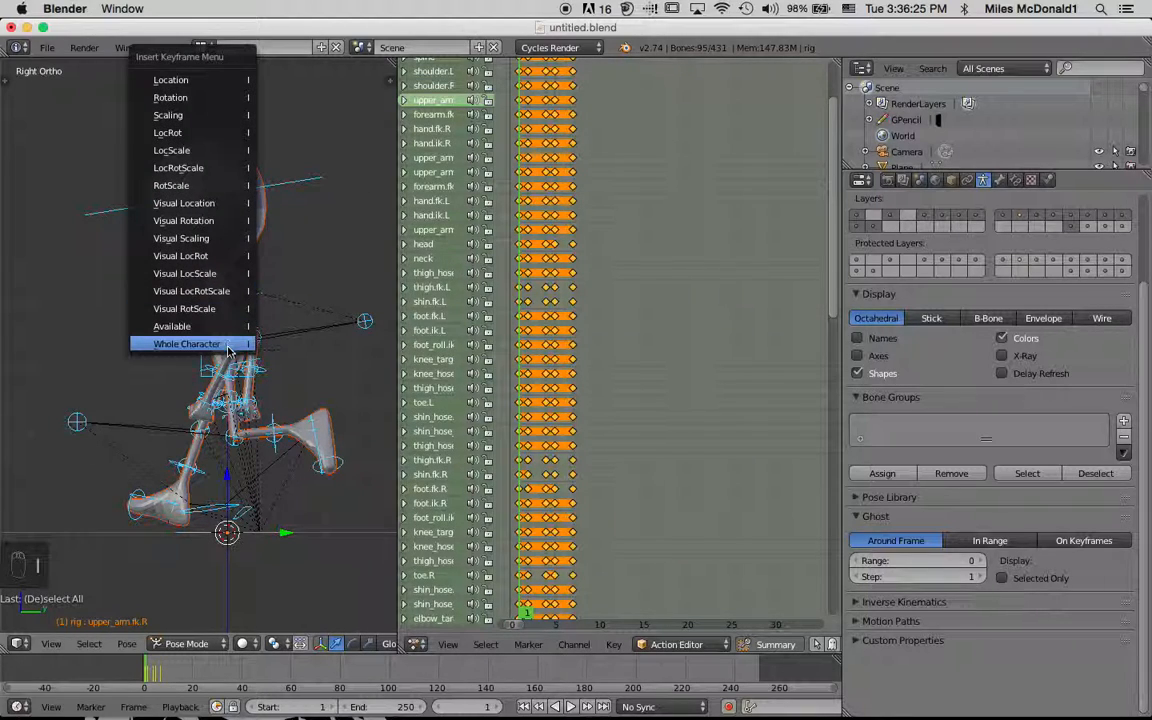
click(229, 346)
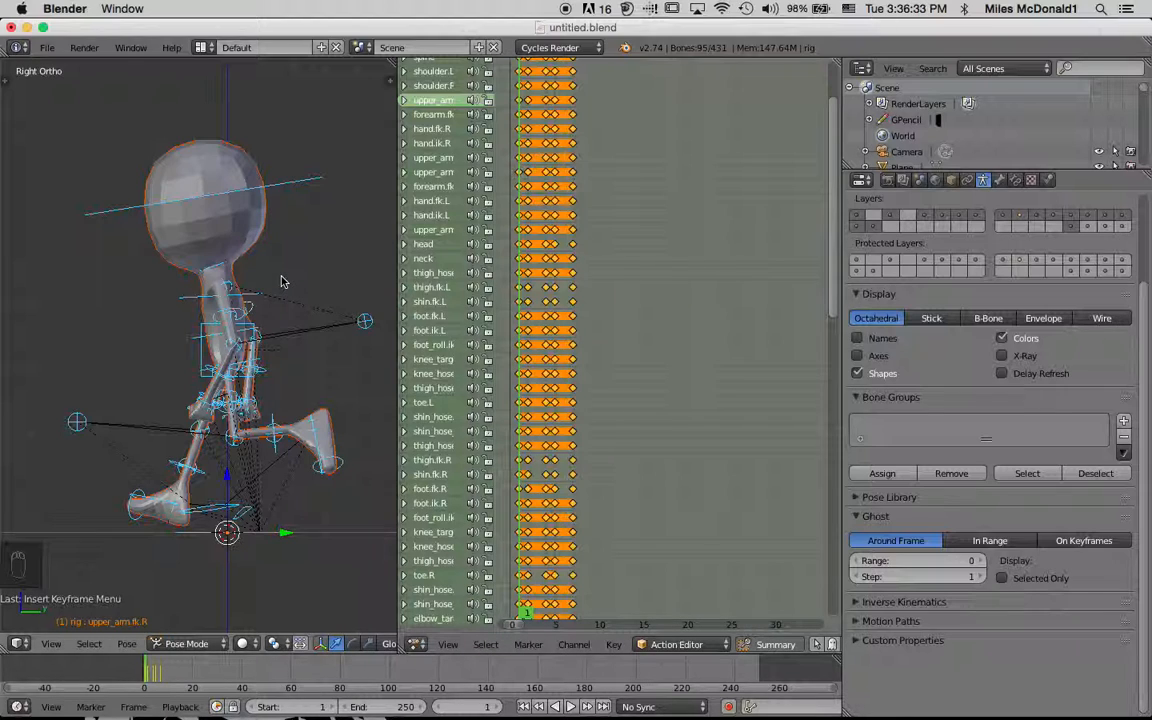
Copy the frame 1 pose, paste it mirrored on frame 7, and insert a Whole Character keyframe there
key(super+c)
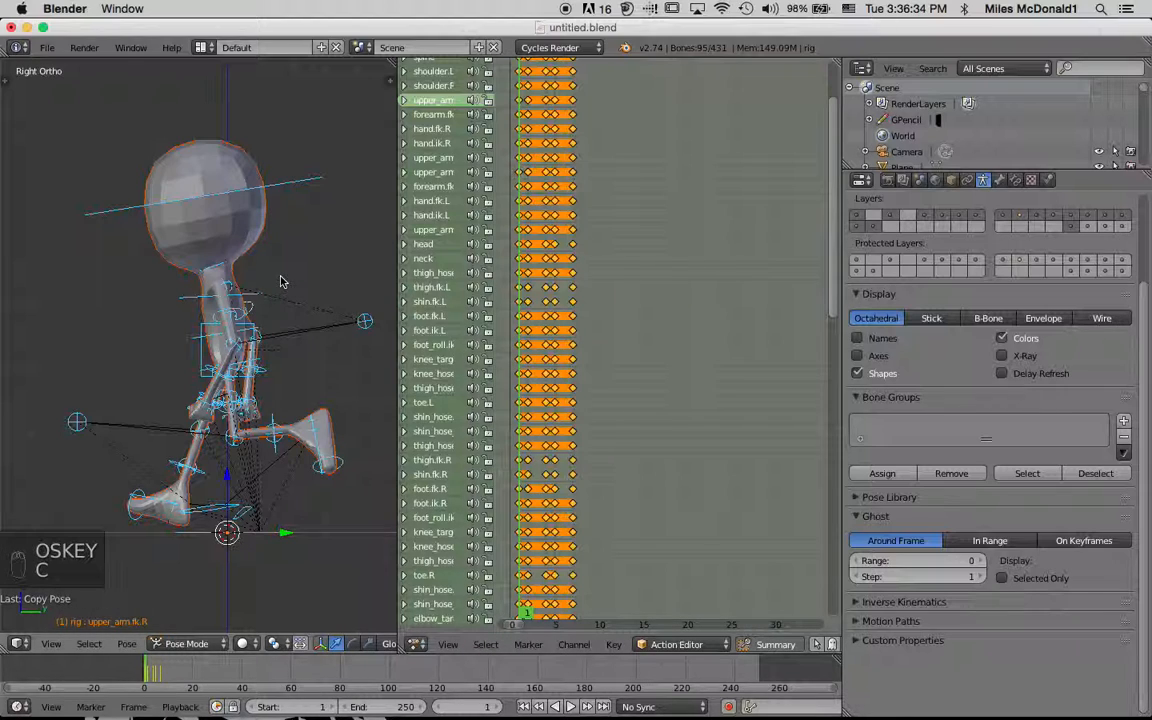
click(575, 255)
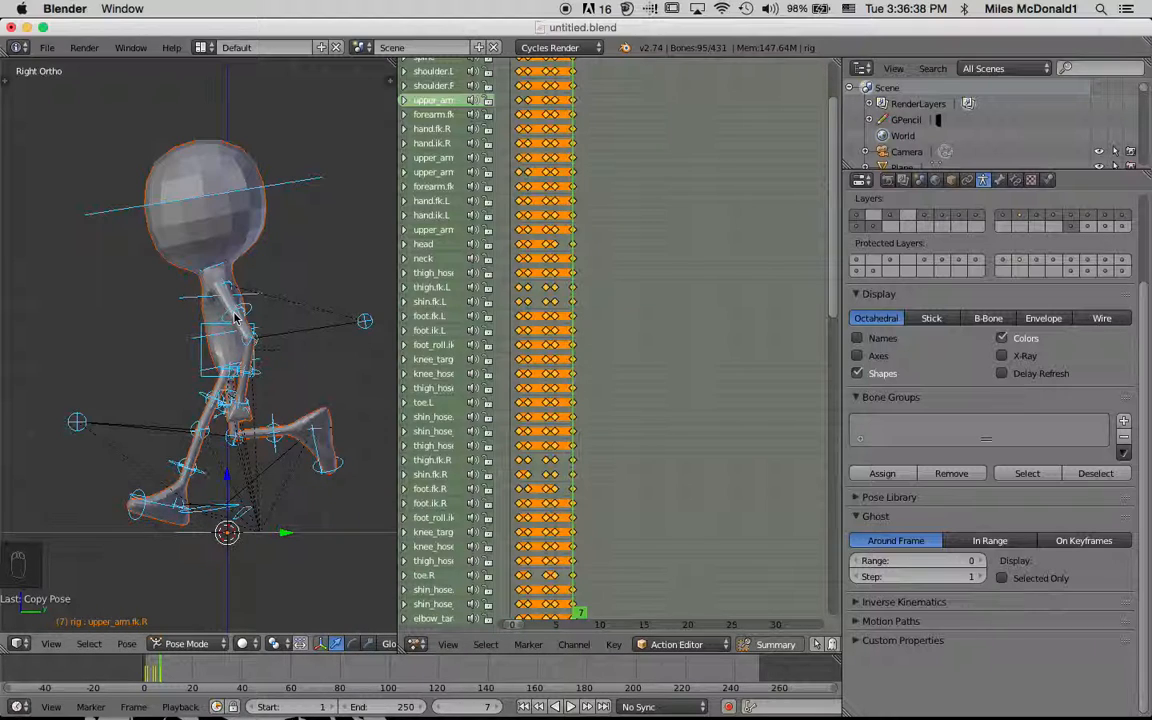
key(ctrl+shift+v)
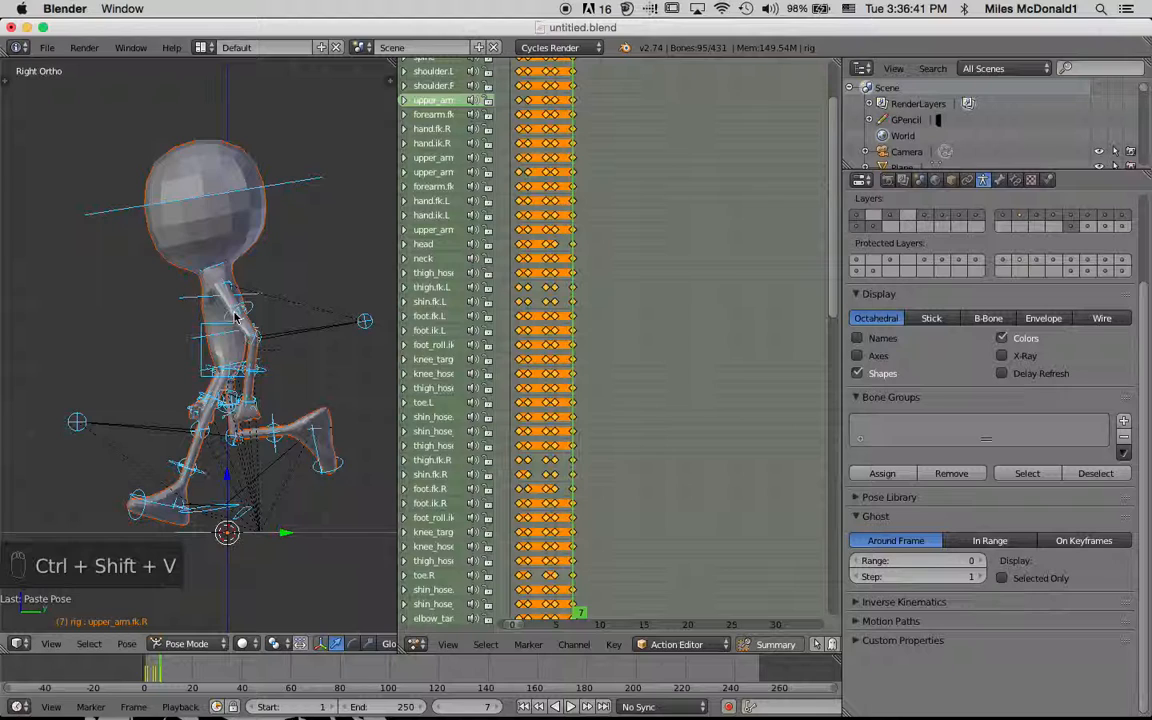
key(i)
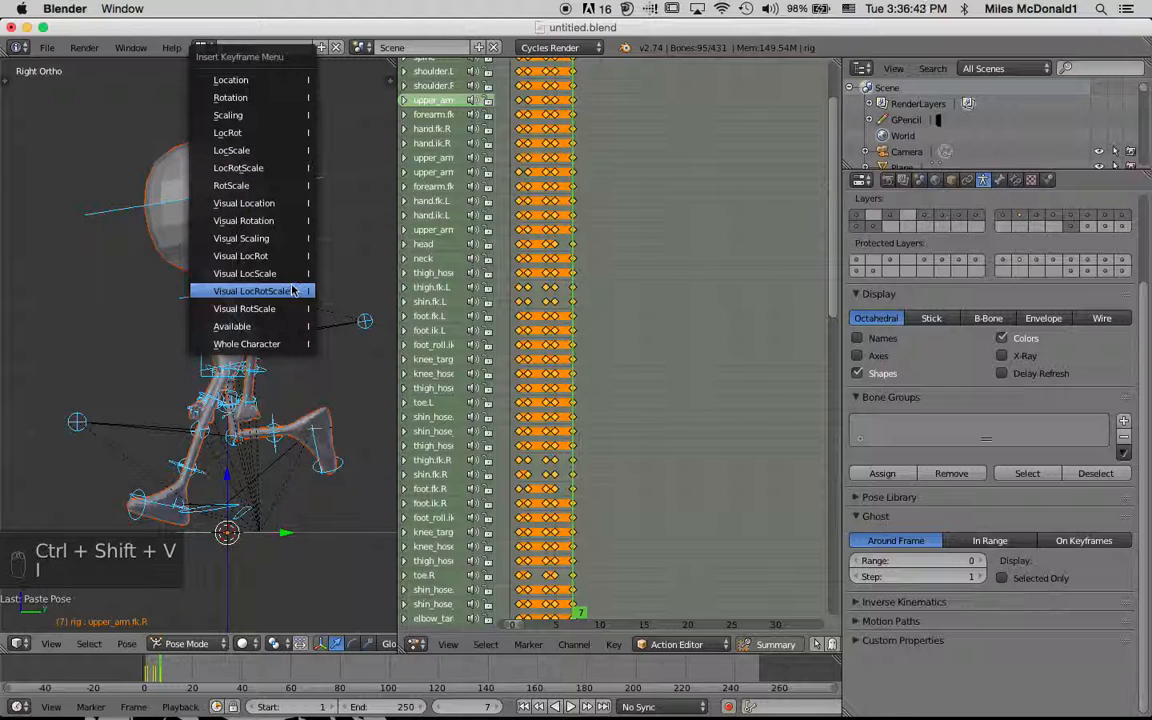
click(290, 344)
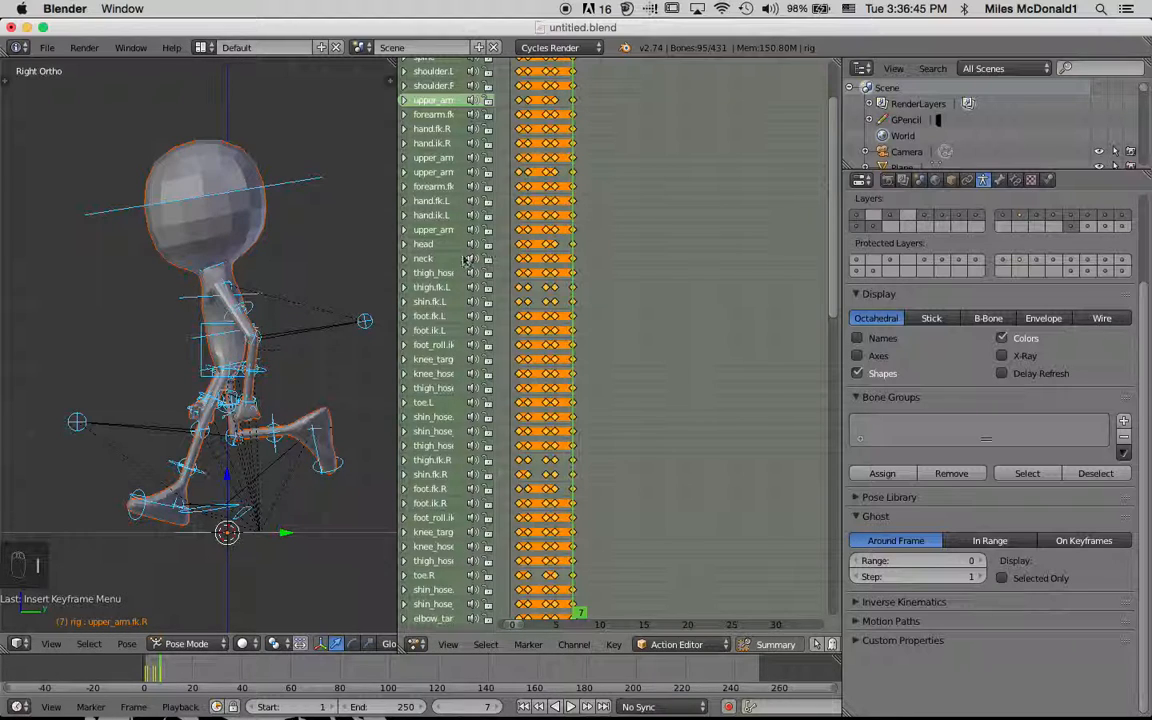
On frame 5, rotate the right upper arm bone forward and the left upper arm bone backward about 24 degrees
click(519, 230)
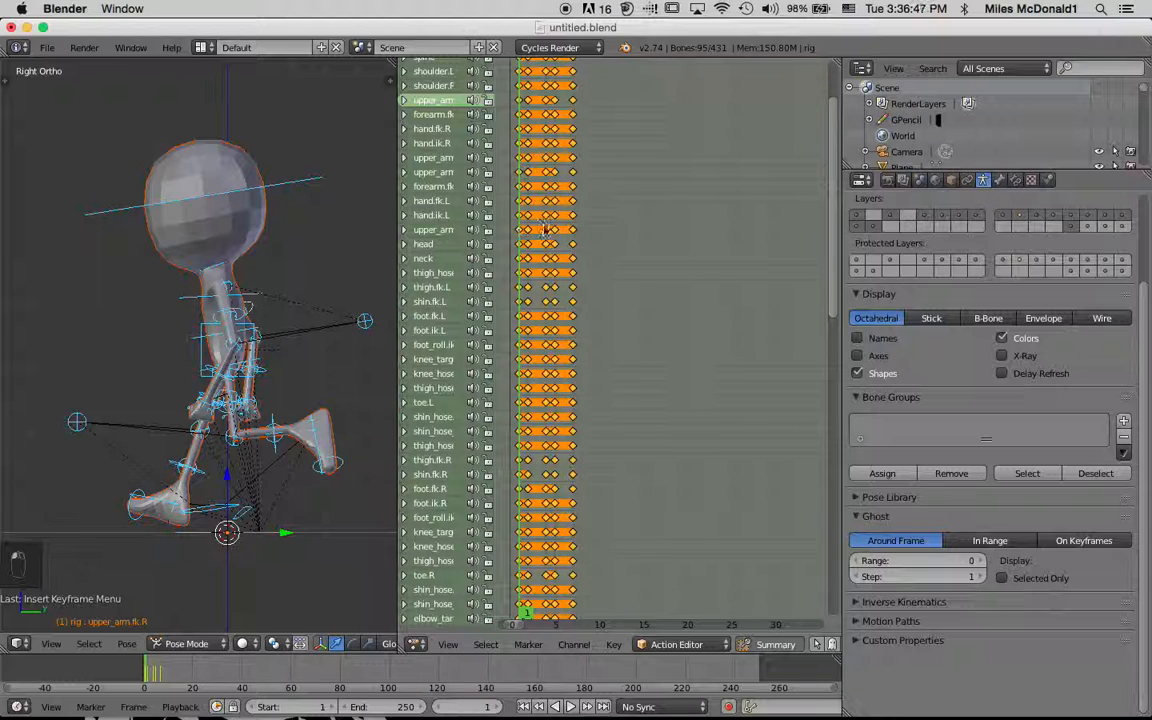
click(556, 229)
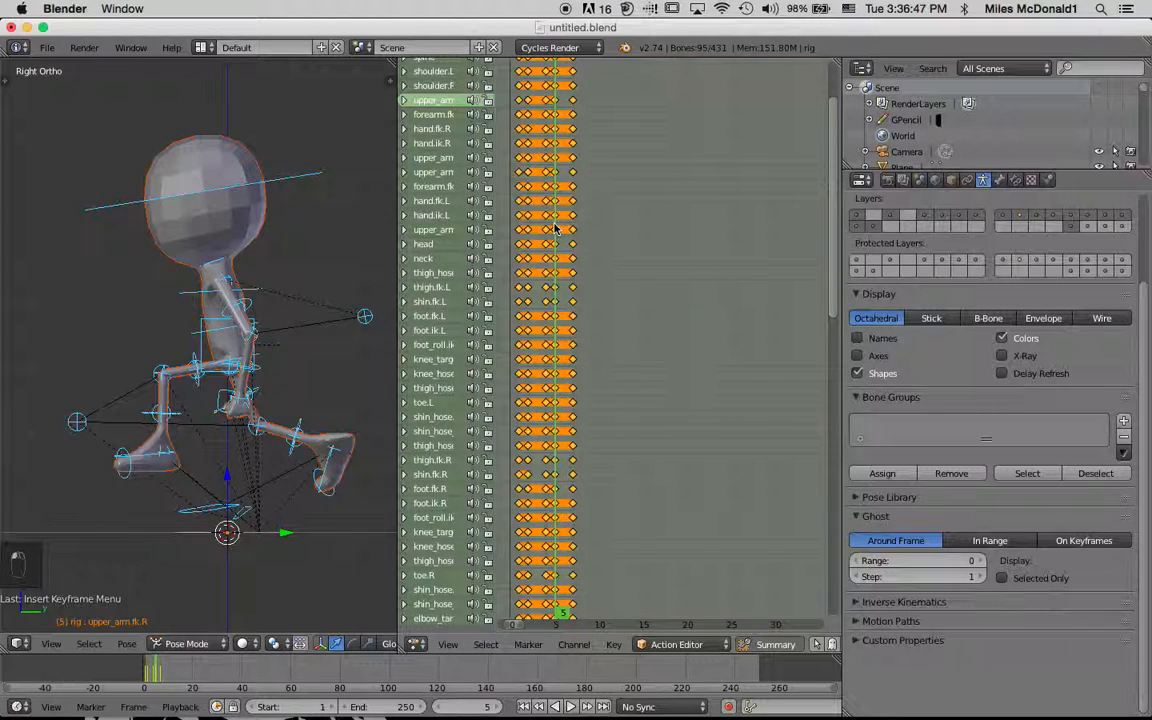
right_click(250, 306)
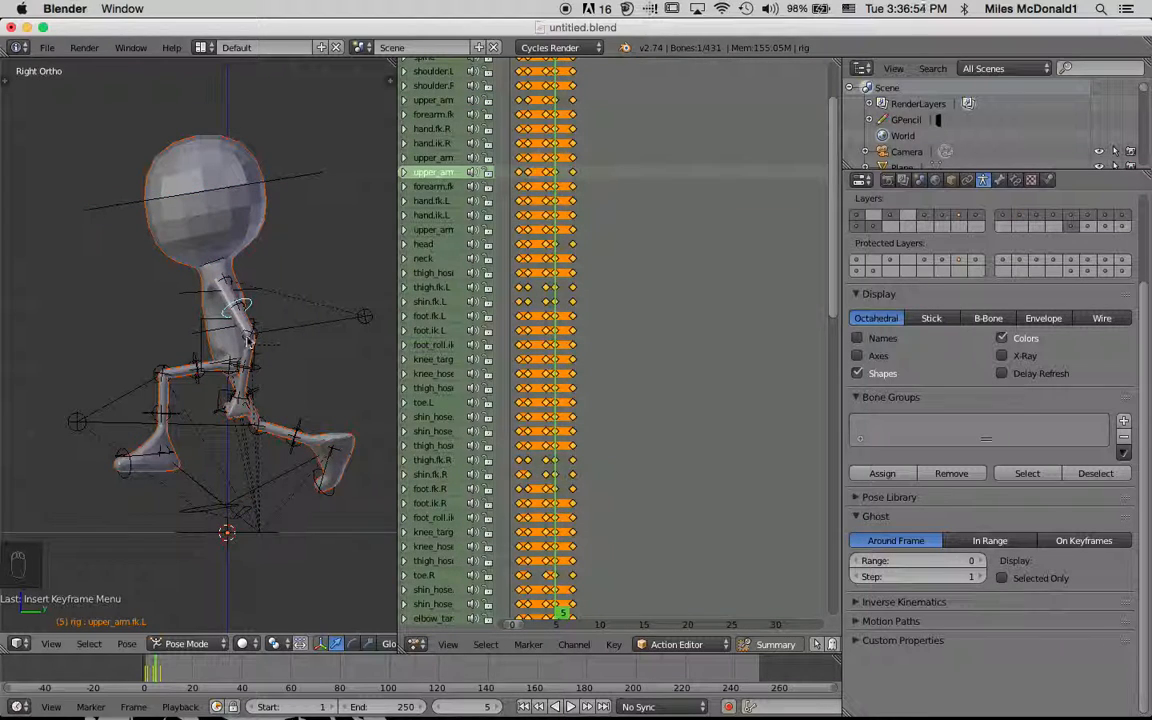
middle_drag(266, 302, 324, 306)
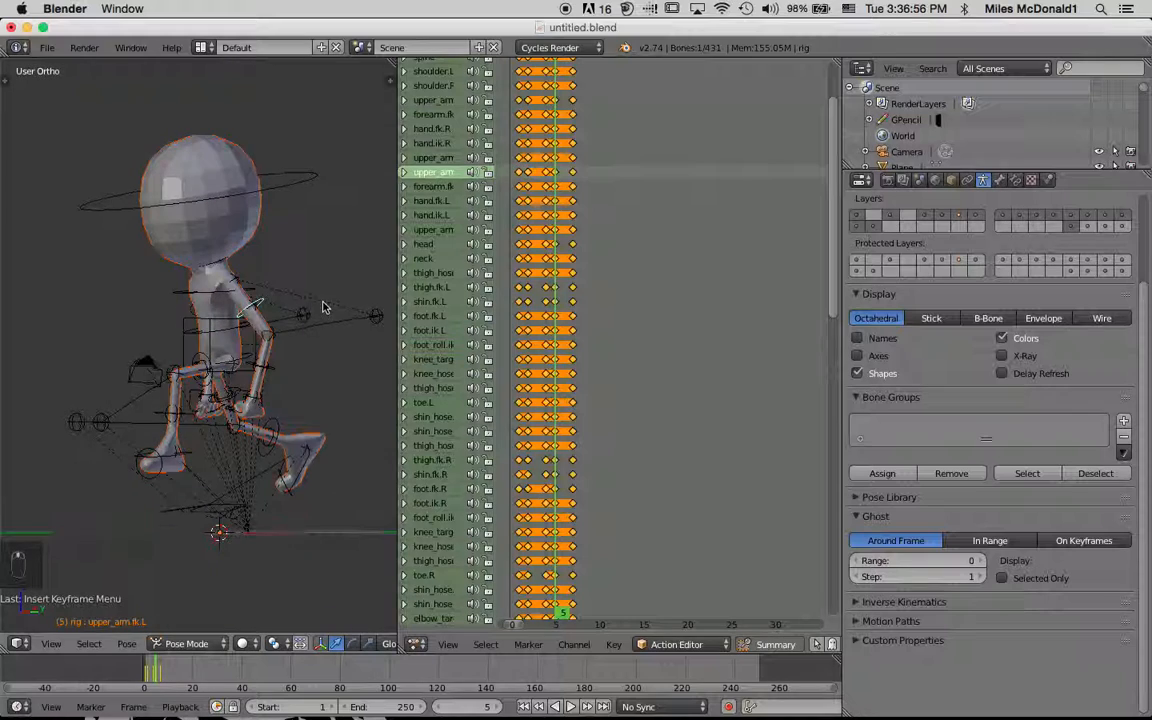
right_click(190, 318)
key(KP_3)
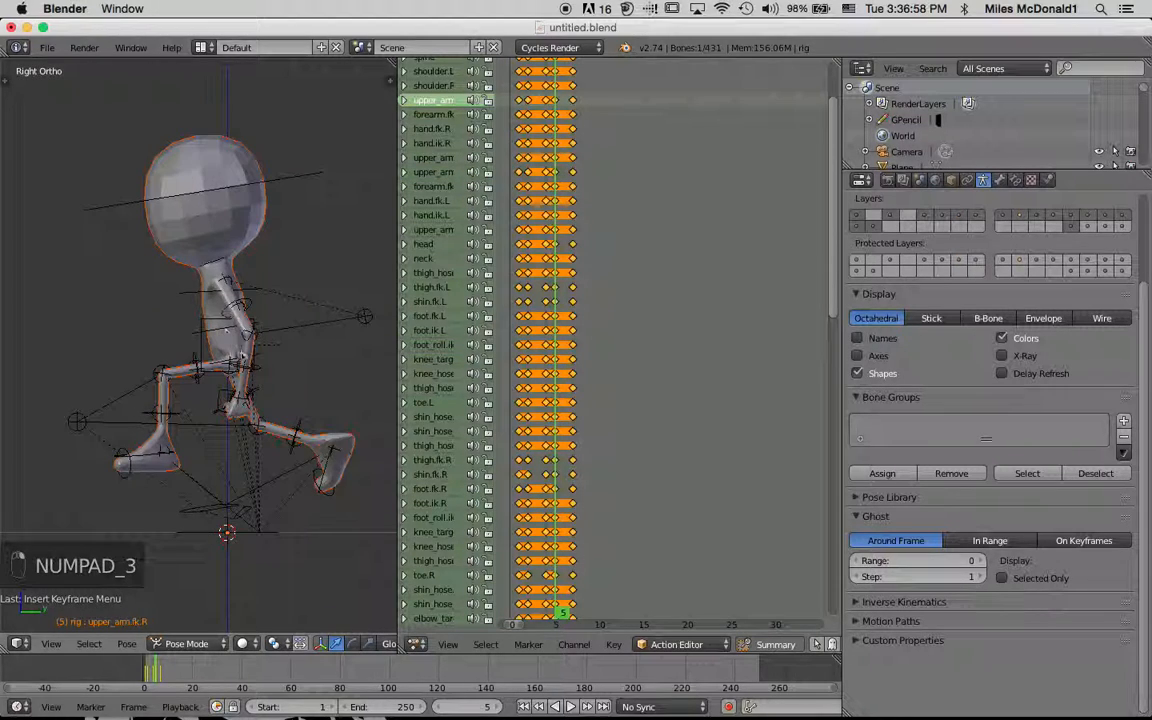
key(r)
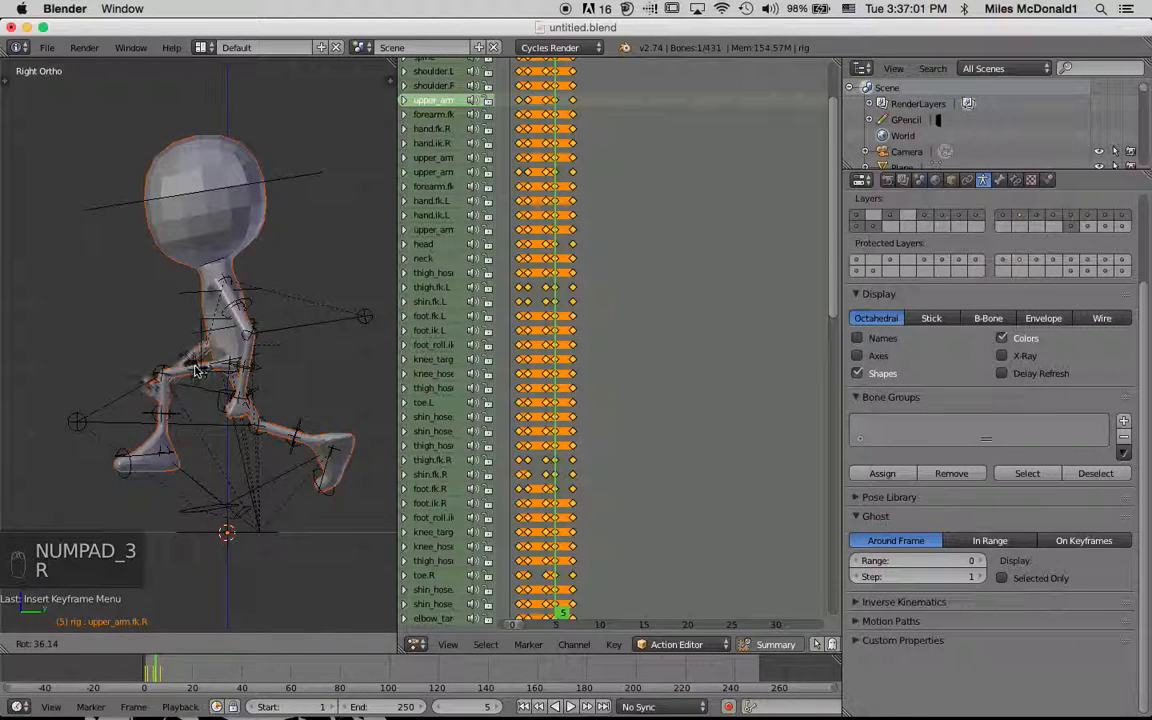
click(182, 368)
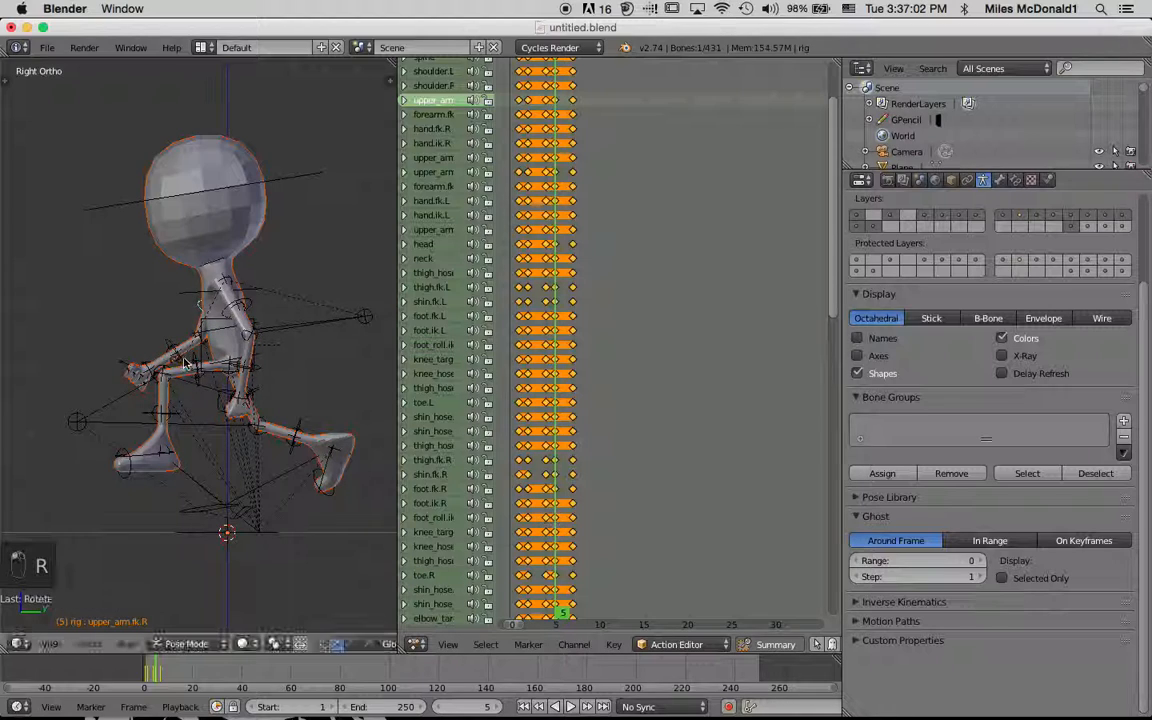
right_click(244, 303)
key(r)
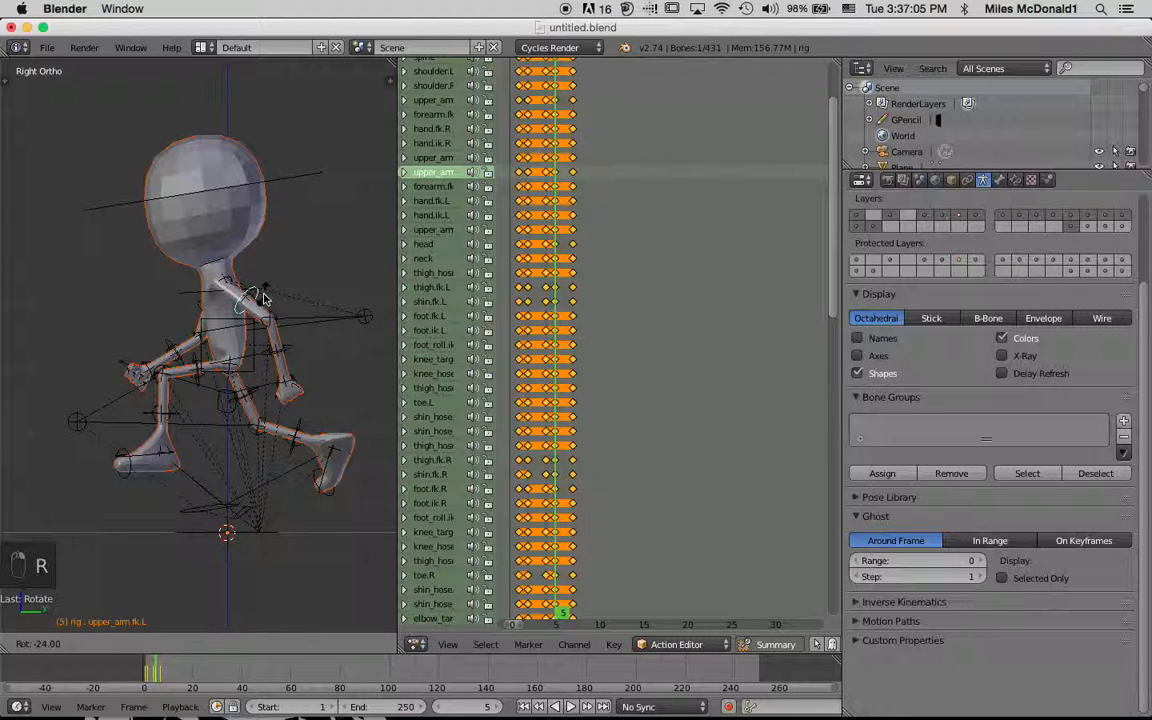
click(265, 298)
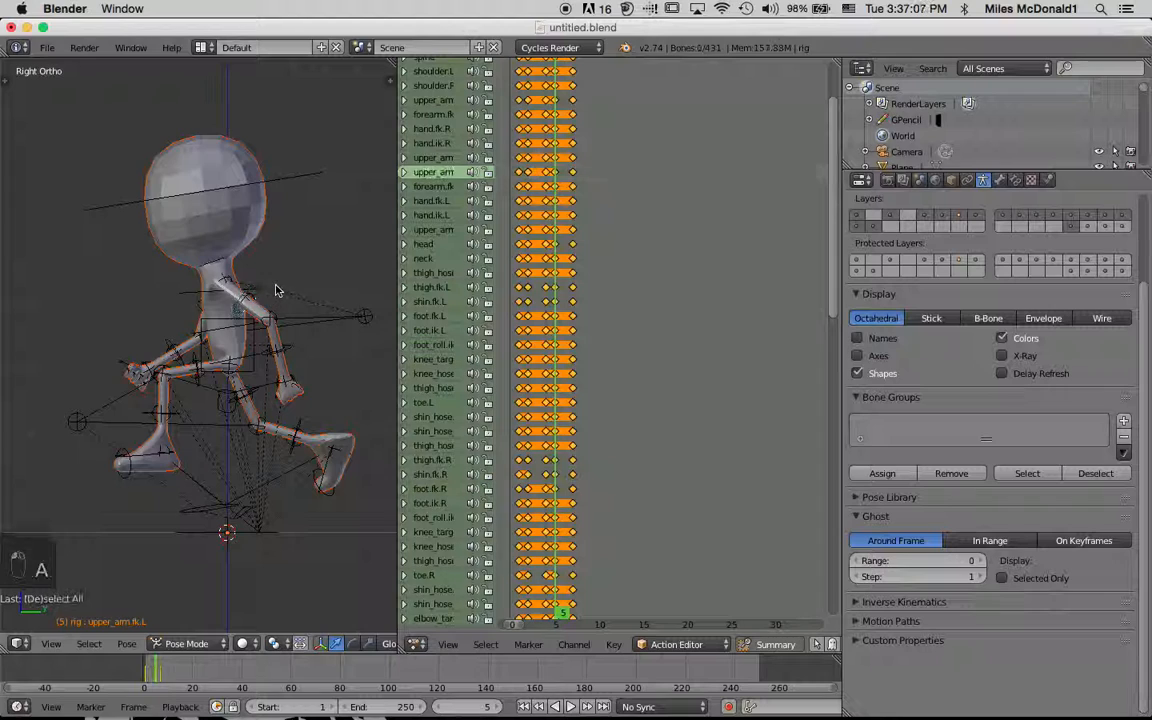
Select all the rig's bones and insert a Whole Character keyframe on frame 5
key(a)
key(a)
key(a)
key(i)
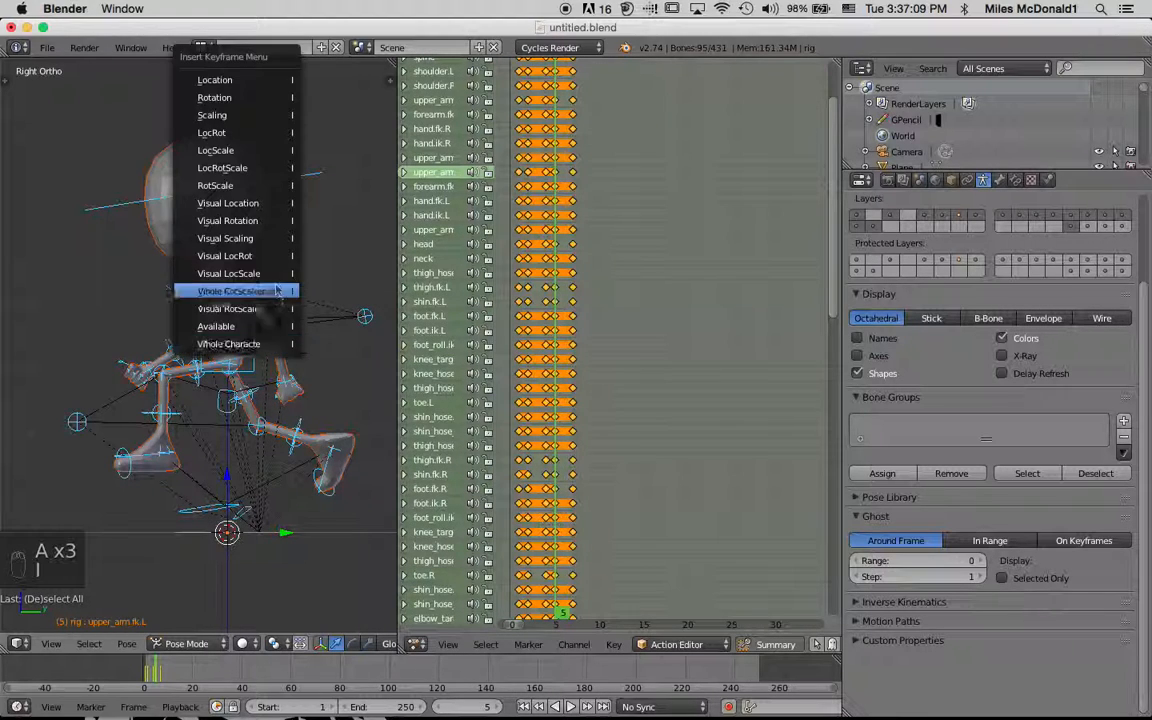
click(266, 344)
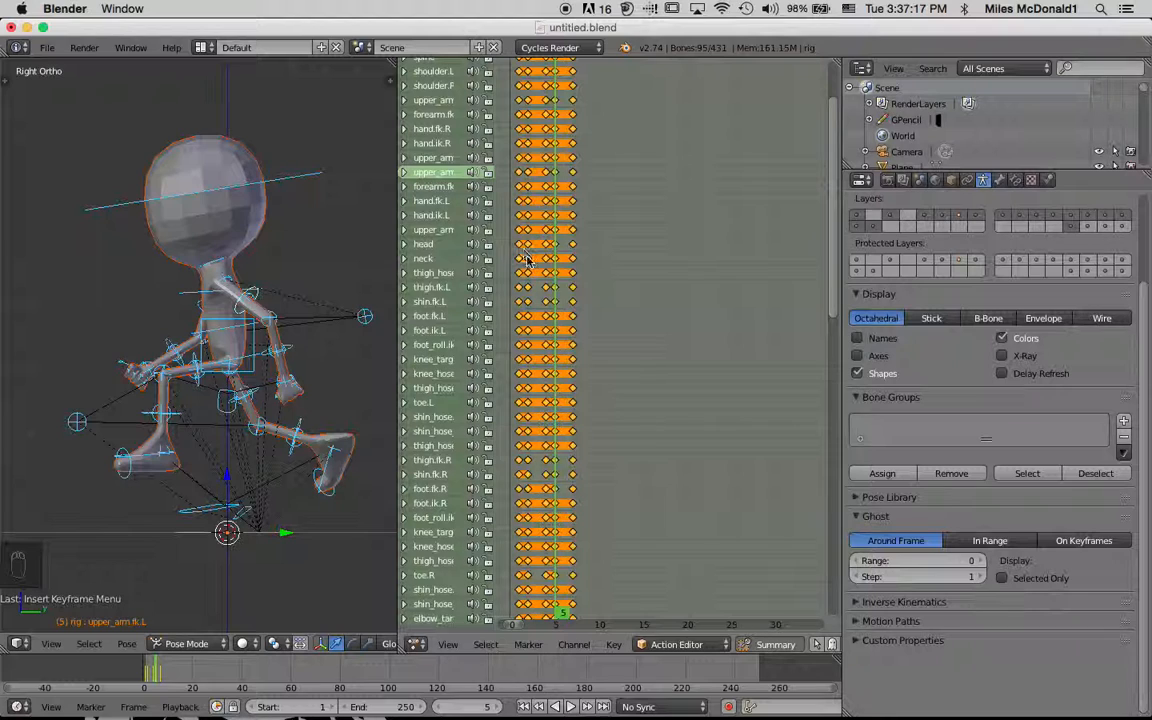
Step back and forth through the first five frames to examine how the arms swing between the keyed poses
key(Left)
key(Left)
key(Left)
key(Left)
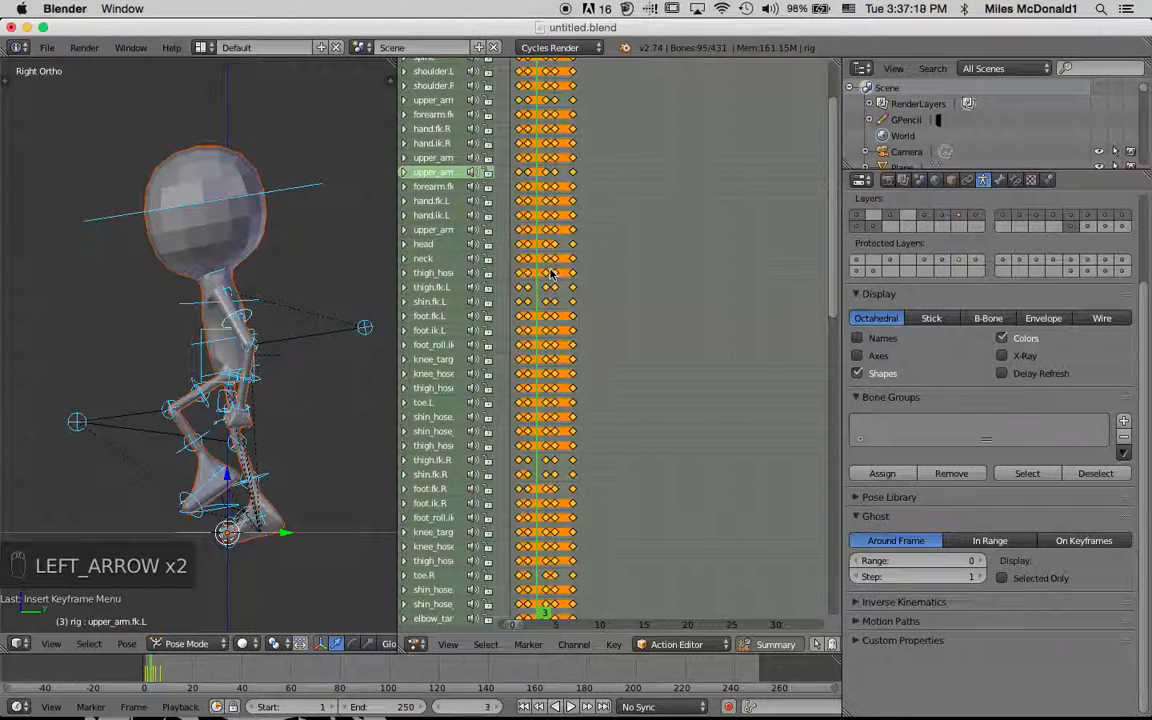
key(Left)
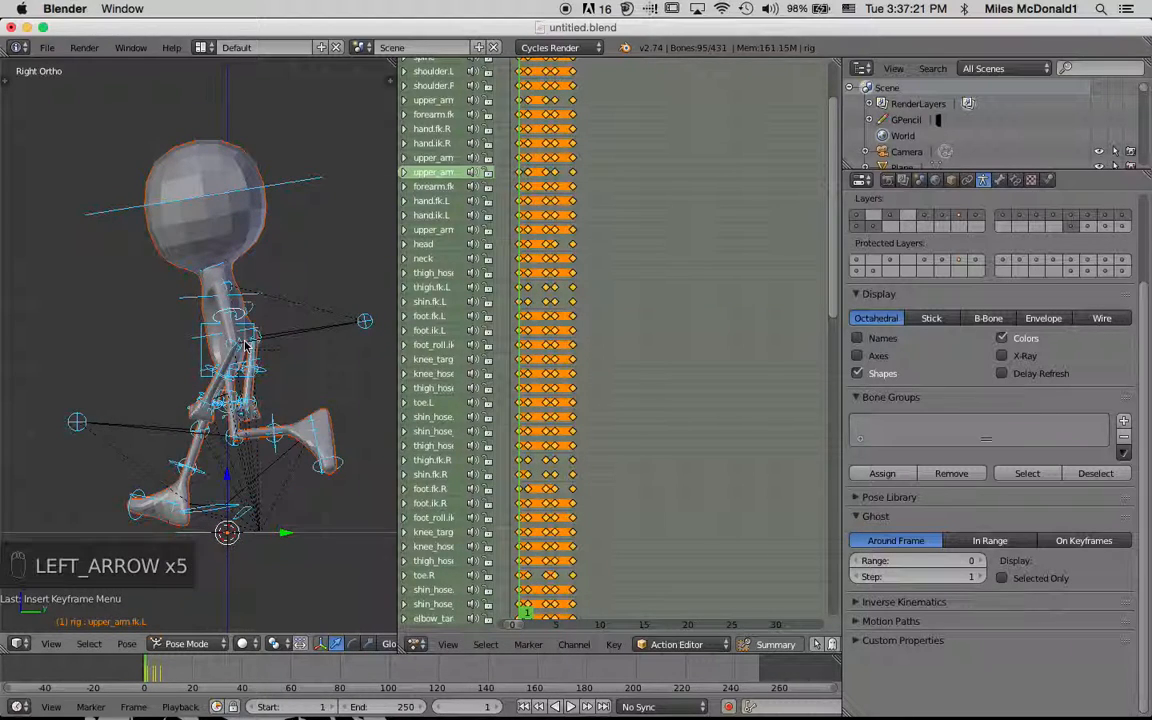
key(Right)
key(Right)
key(Right)
key(Left)
key(Left)
key(Left)
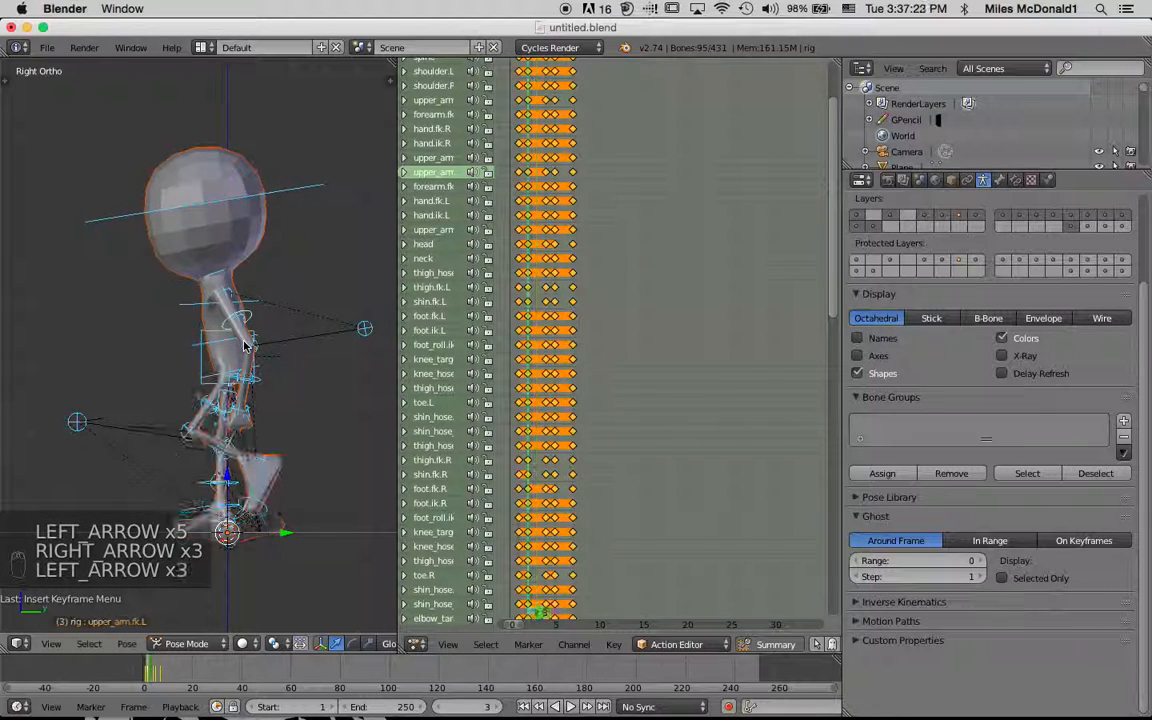
key(Right)
key(Left)
key(Left)
key(Left)
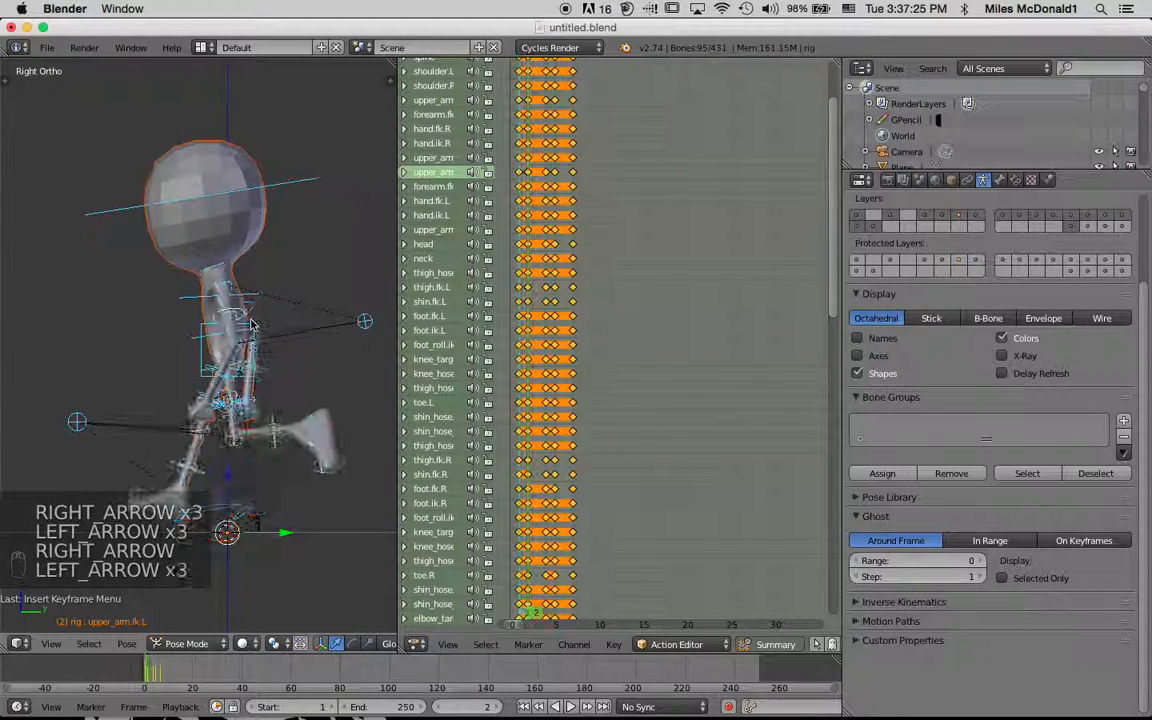
On frame 2, rotate the right upper arm bone forward about 14 degrees and slightly adjust the left upper arm's rotation
key(Right)
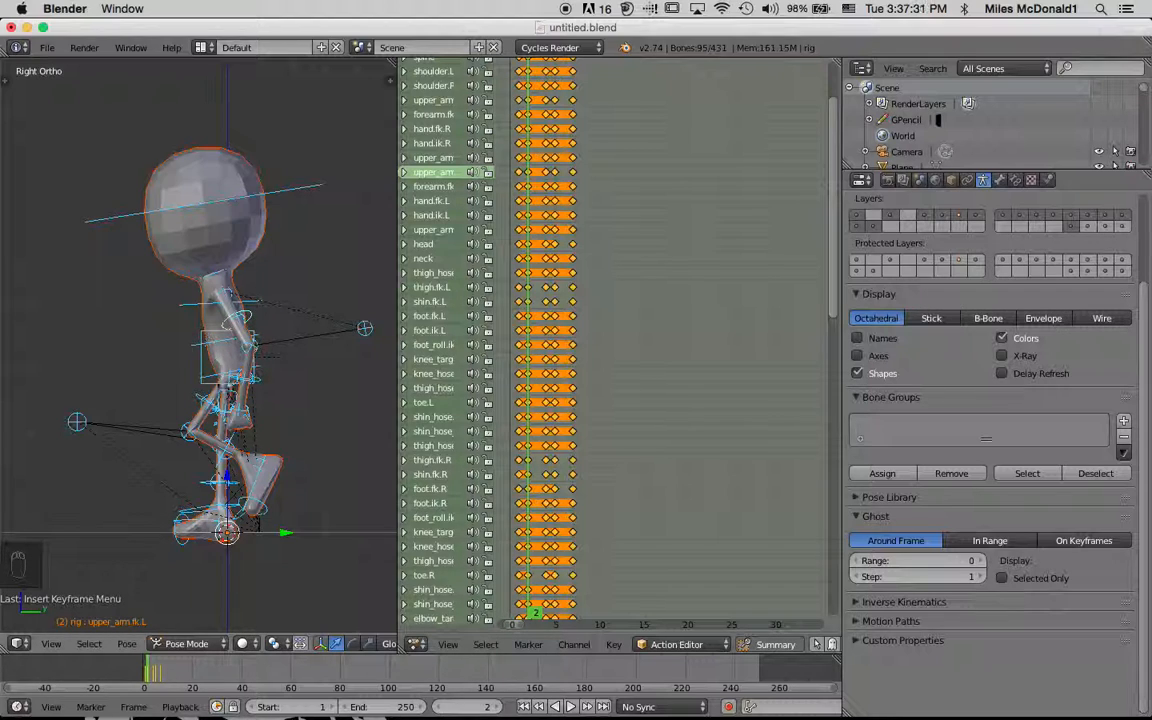
middle_drag(210, 356, 122, 308)
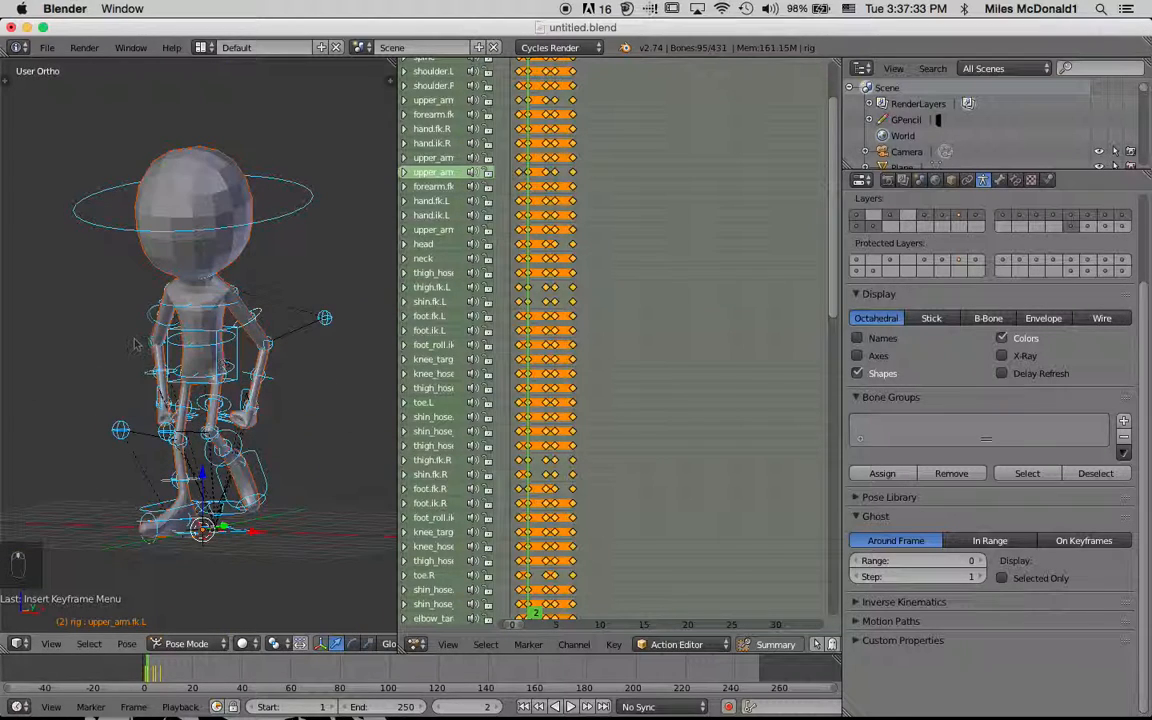
right_click(158, 330)
key(KP_3)
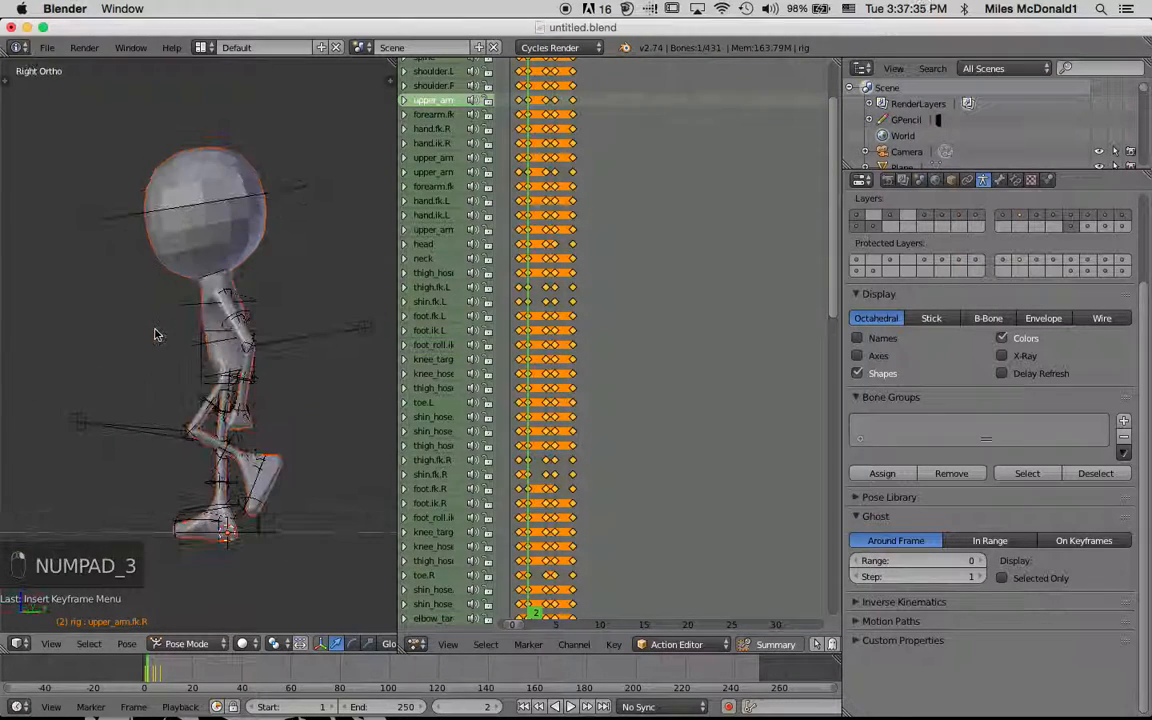
key(r)
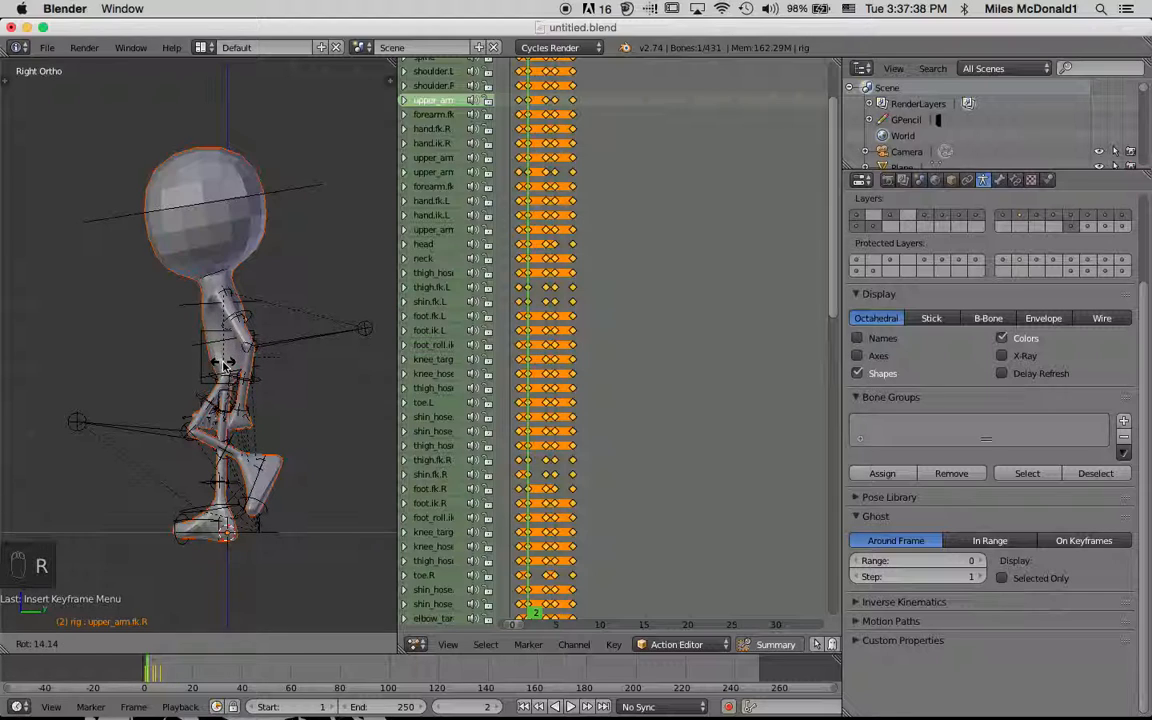
click(249, 316)
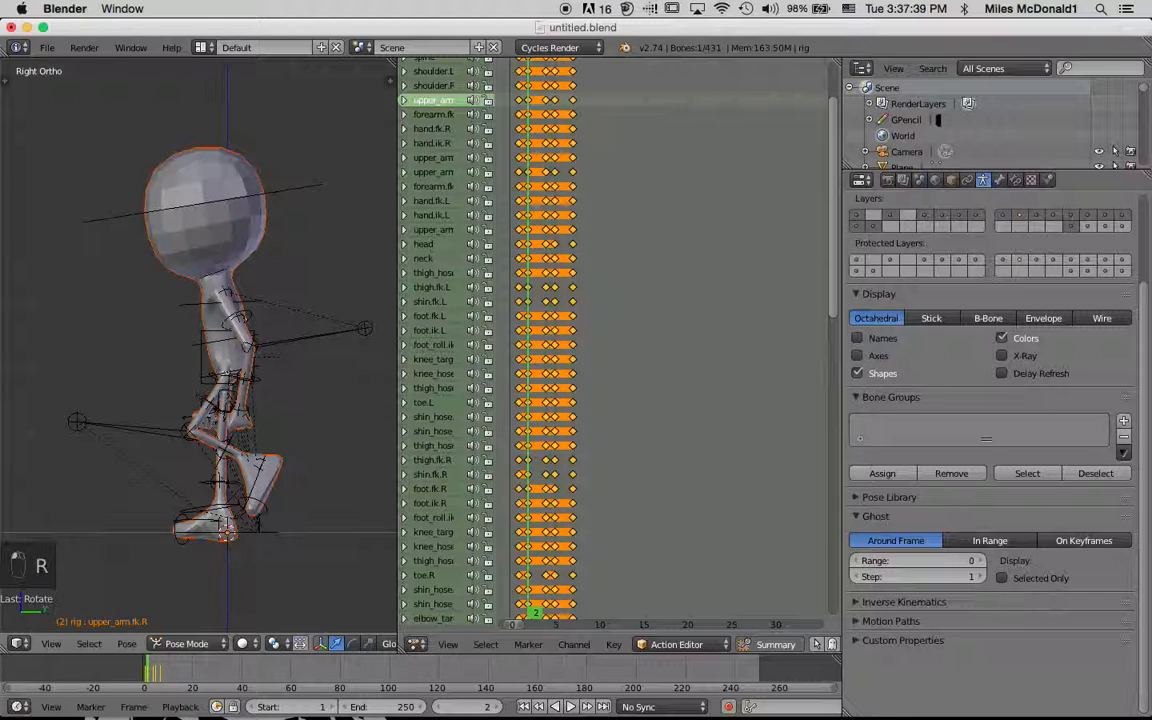
right_click(241, 317)
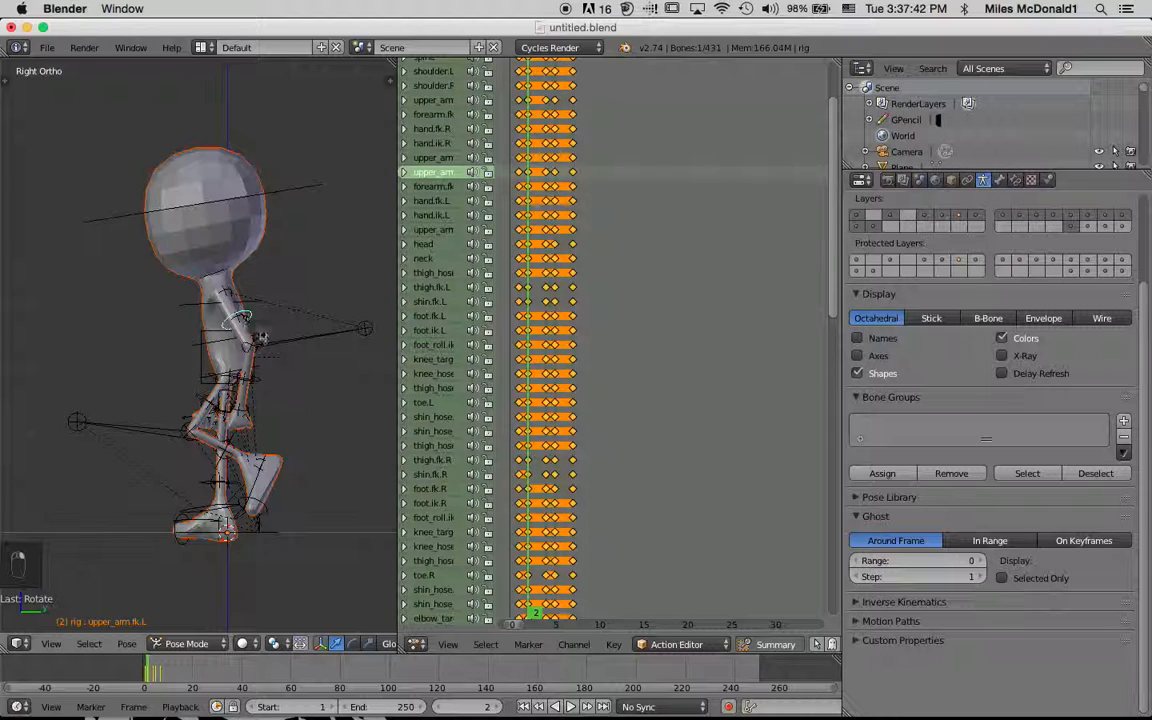
key(r)
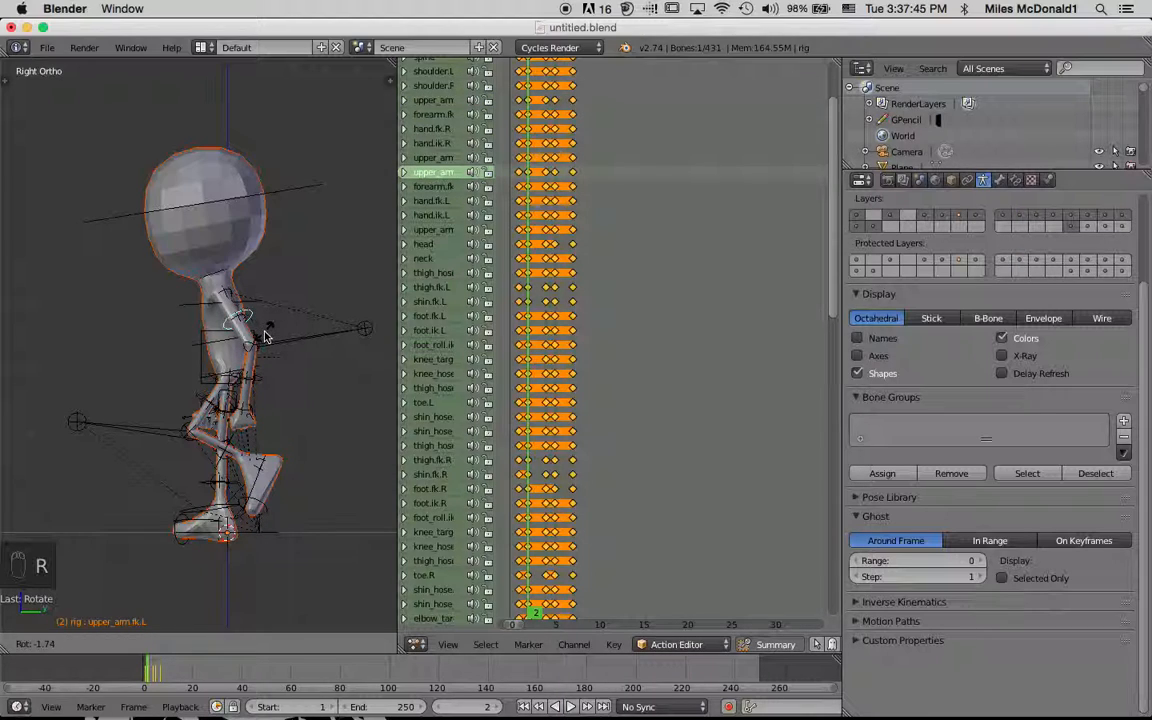
click(263, 338)
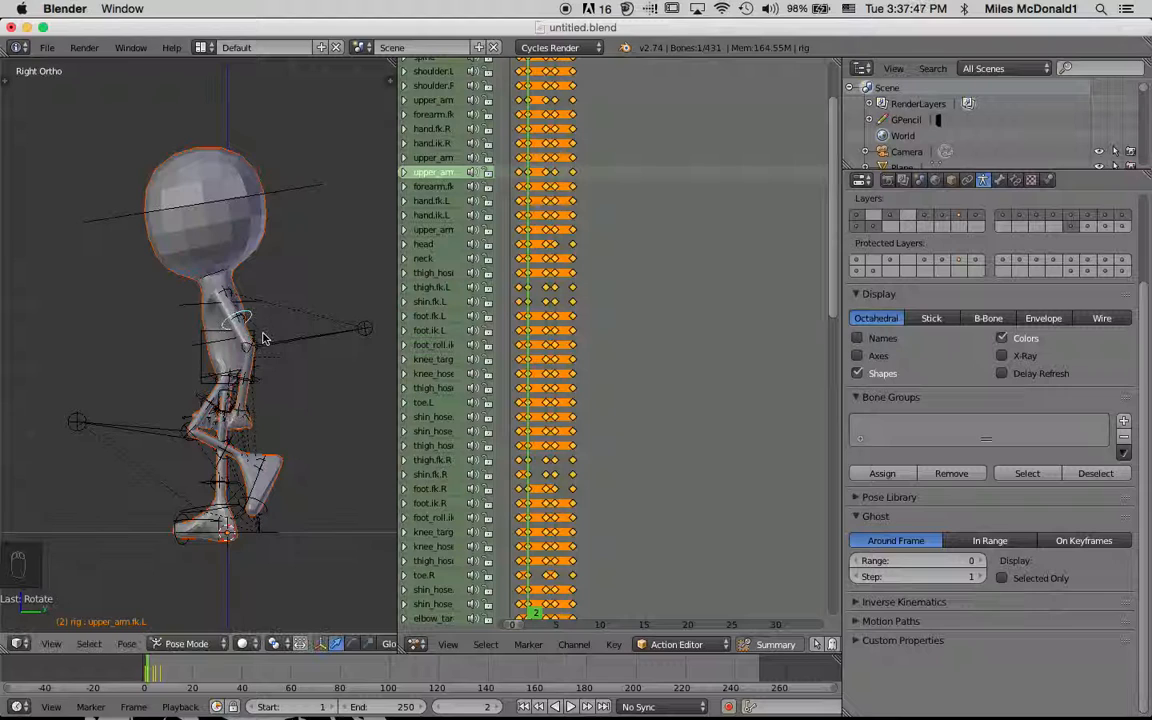
Select all the rig's bones and insert a Whole Character keyframe on frame 2
key(a)
key(a)
key(a)
key(i)
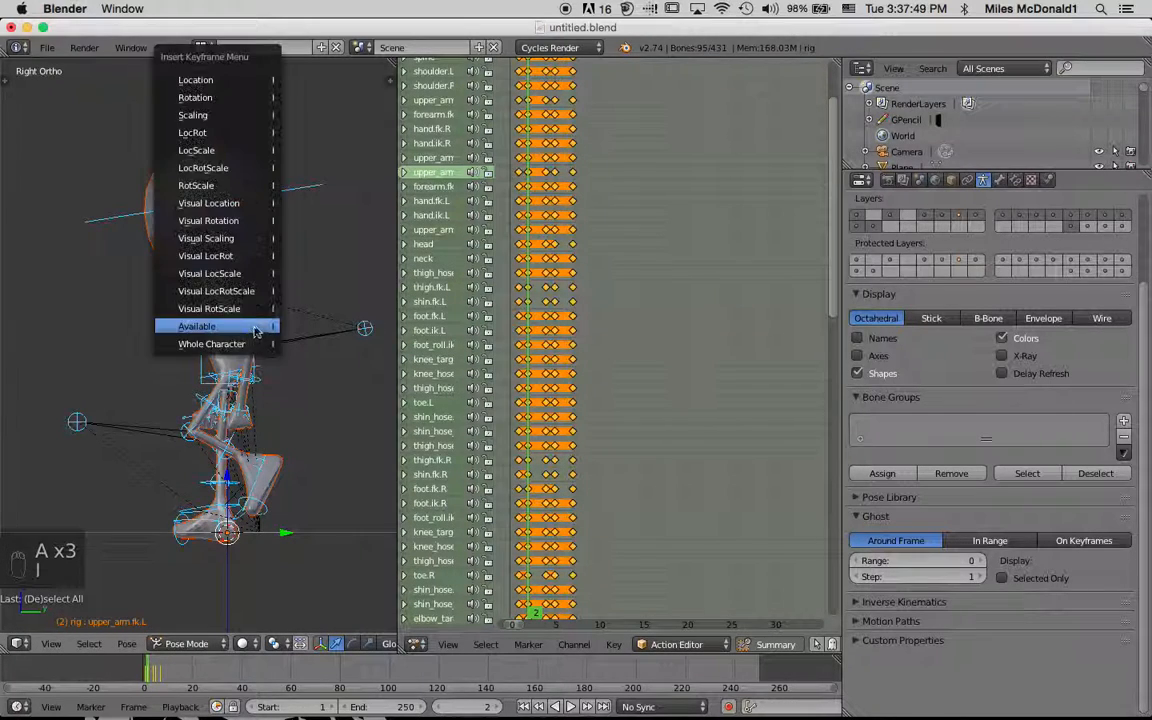
click(258, 343)
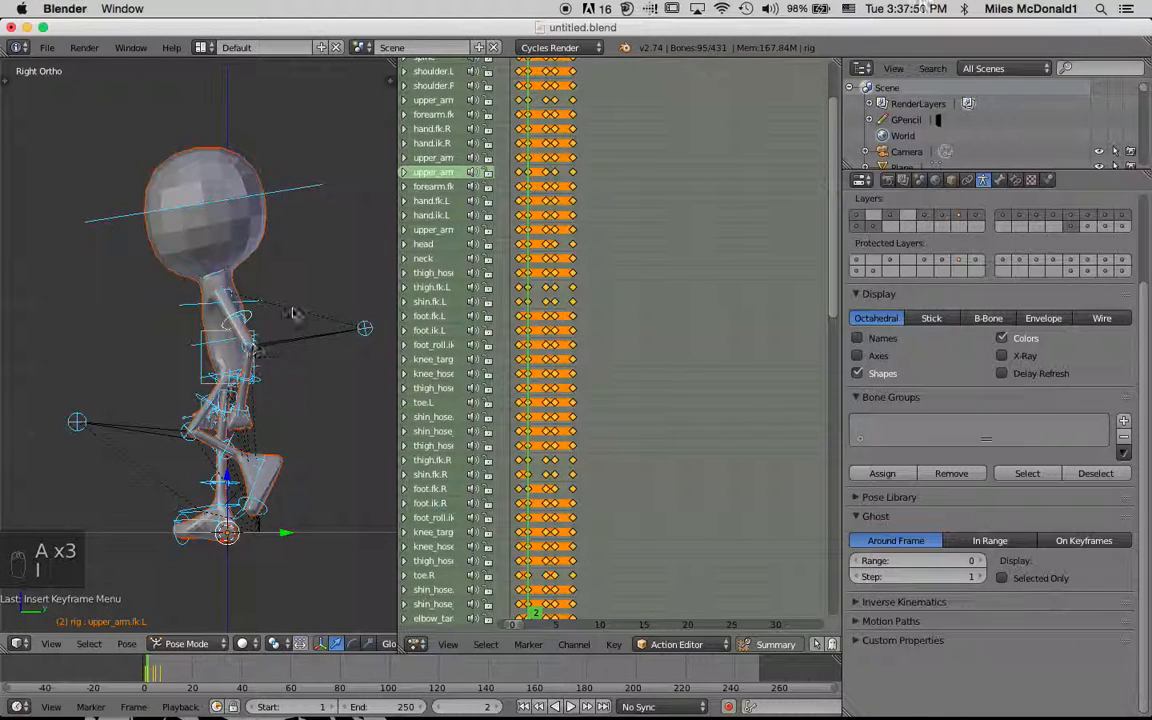
On frame 4, rotate the left upper arm bone slightly backward and the right upper arm bone forward about 23 degrees
key(Left)
key(Right)
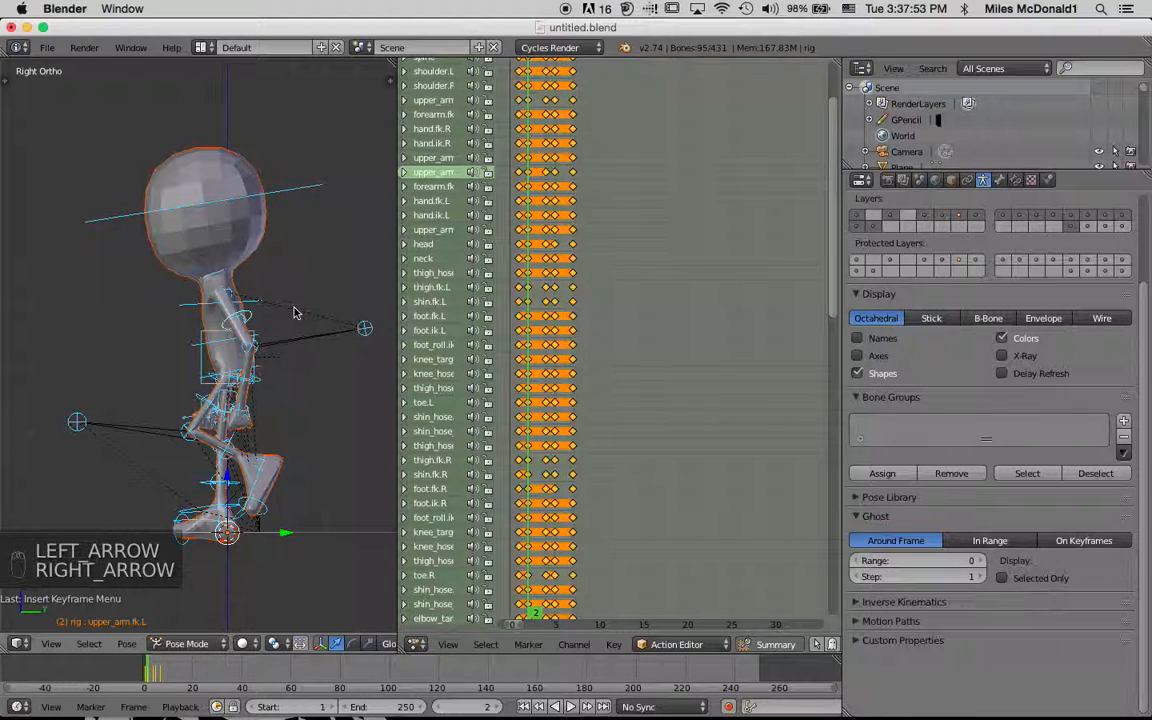
key(Right)
key(Right)
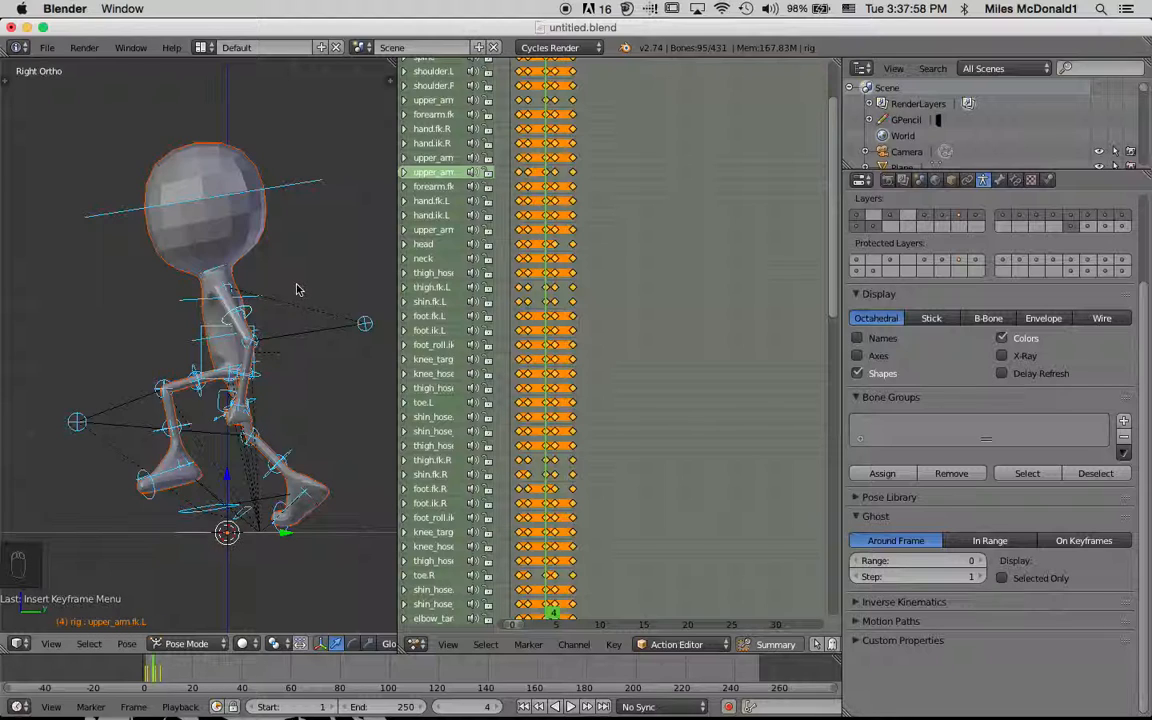
key(Right)
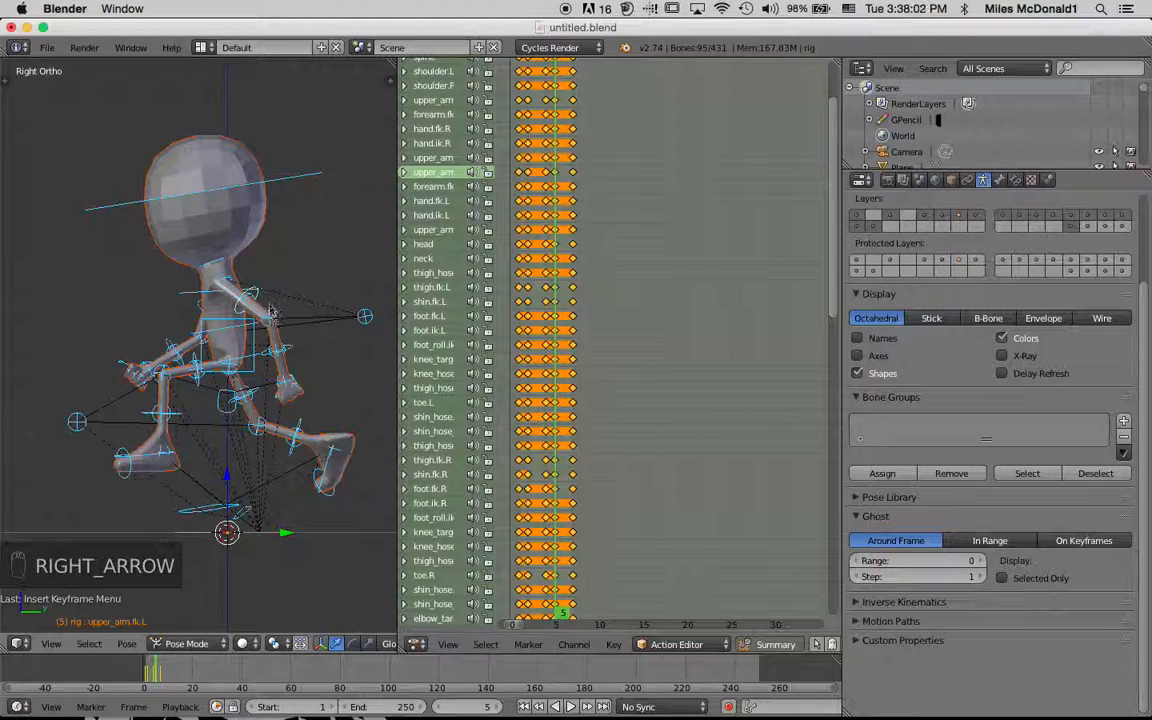
key(Left)
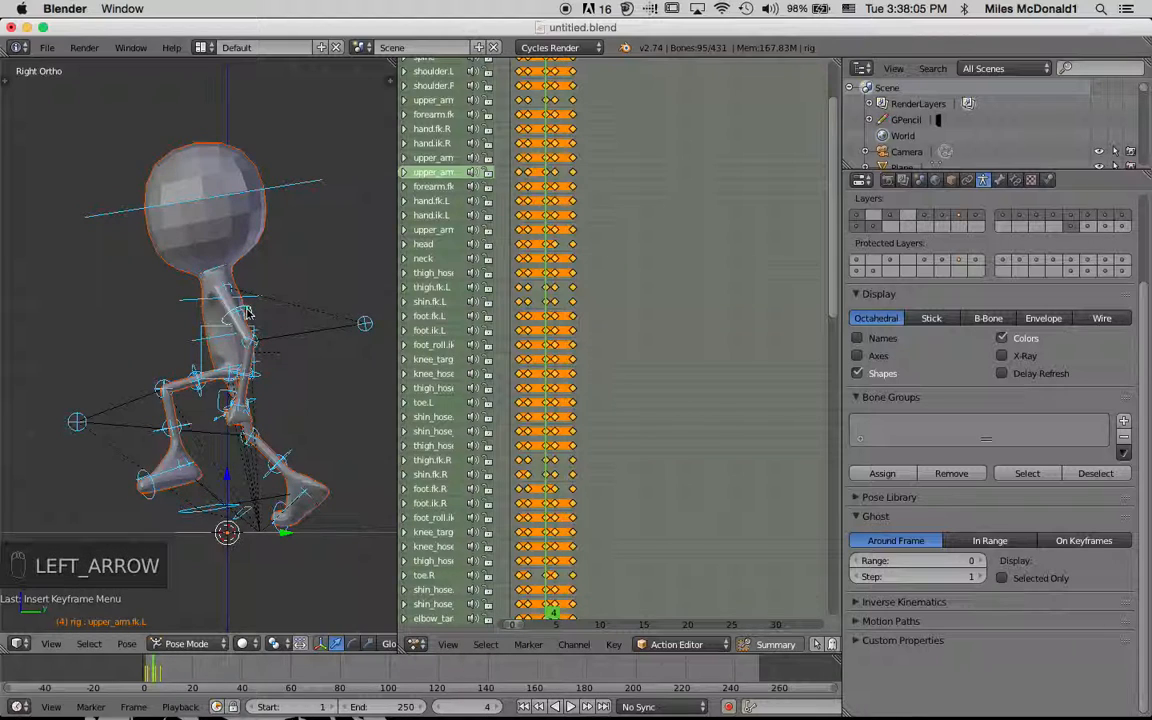
right_click(248, 314)
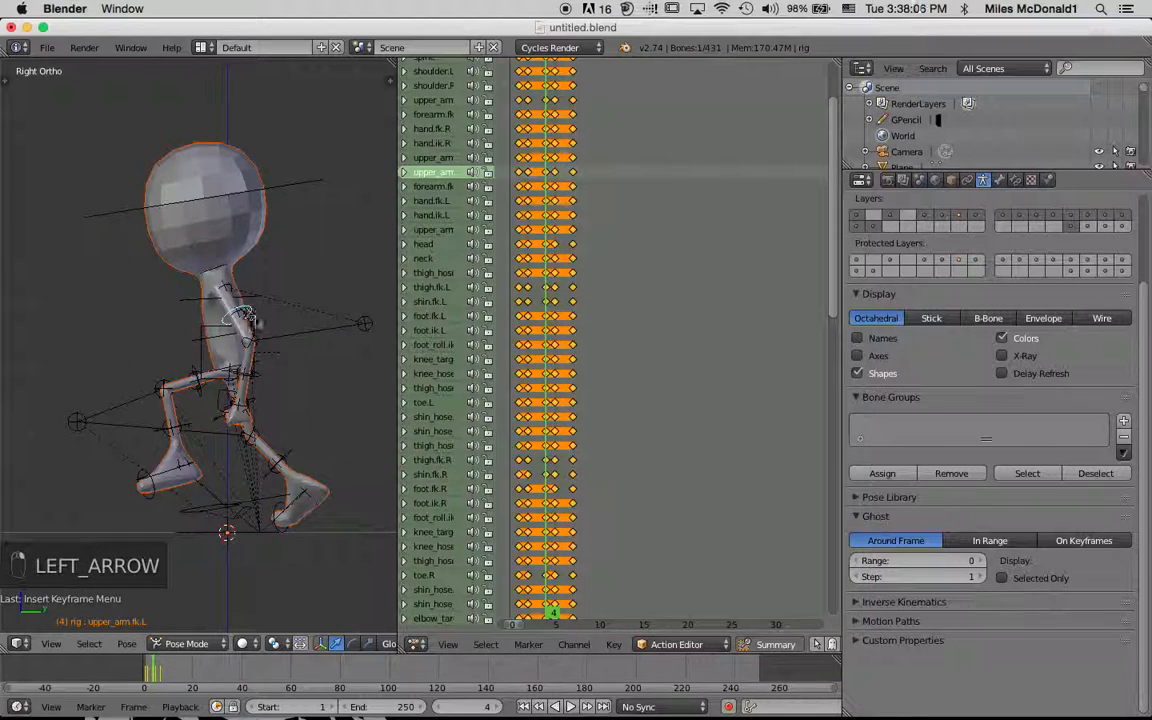
key(r)
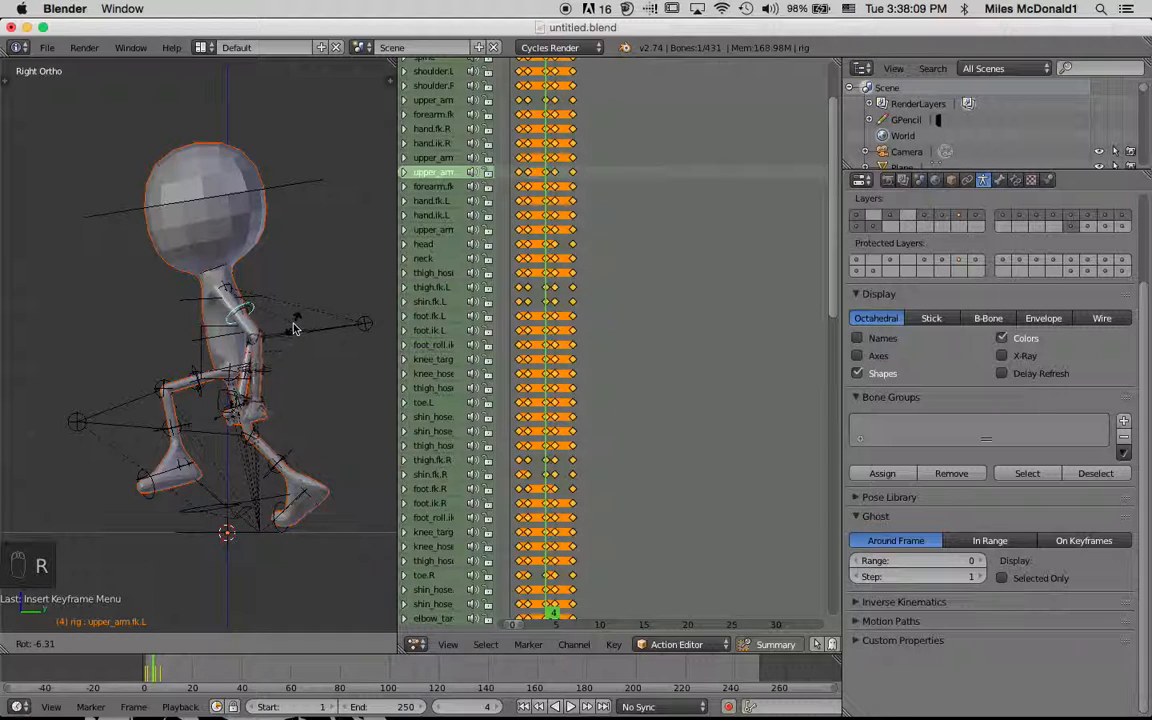
click(298, 325)
middle_drag(298, 325, 165, 320)
right_click(165, 322)
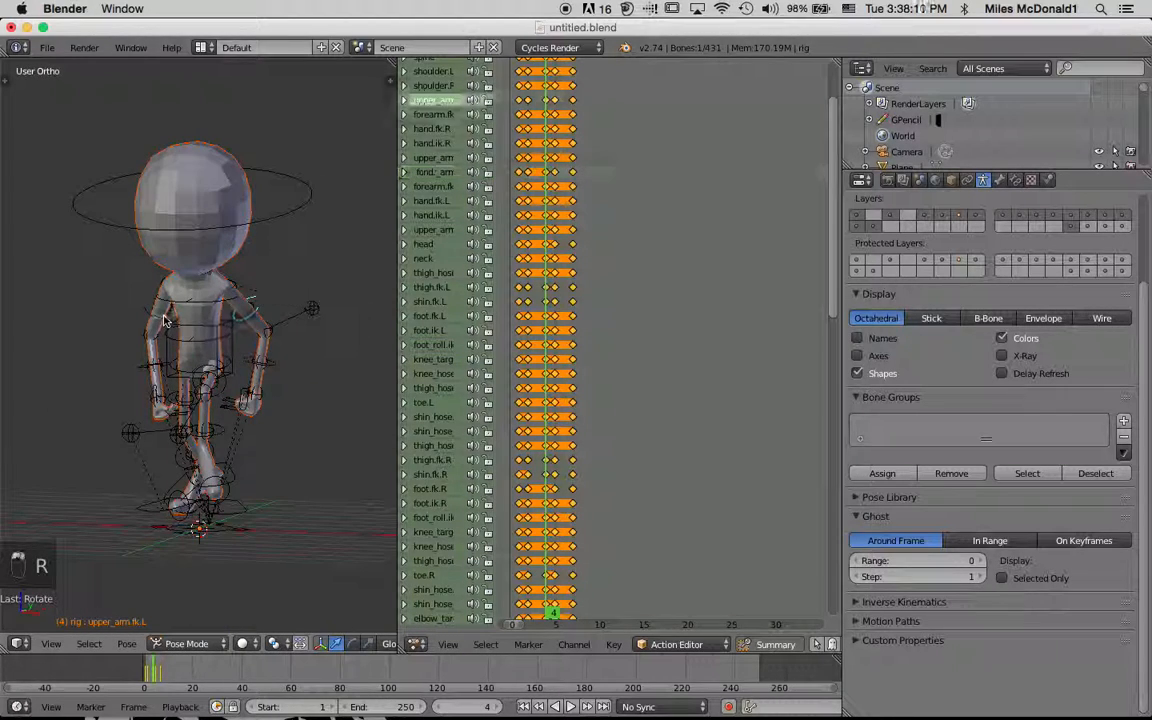
key(KP_3)
key(r)
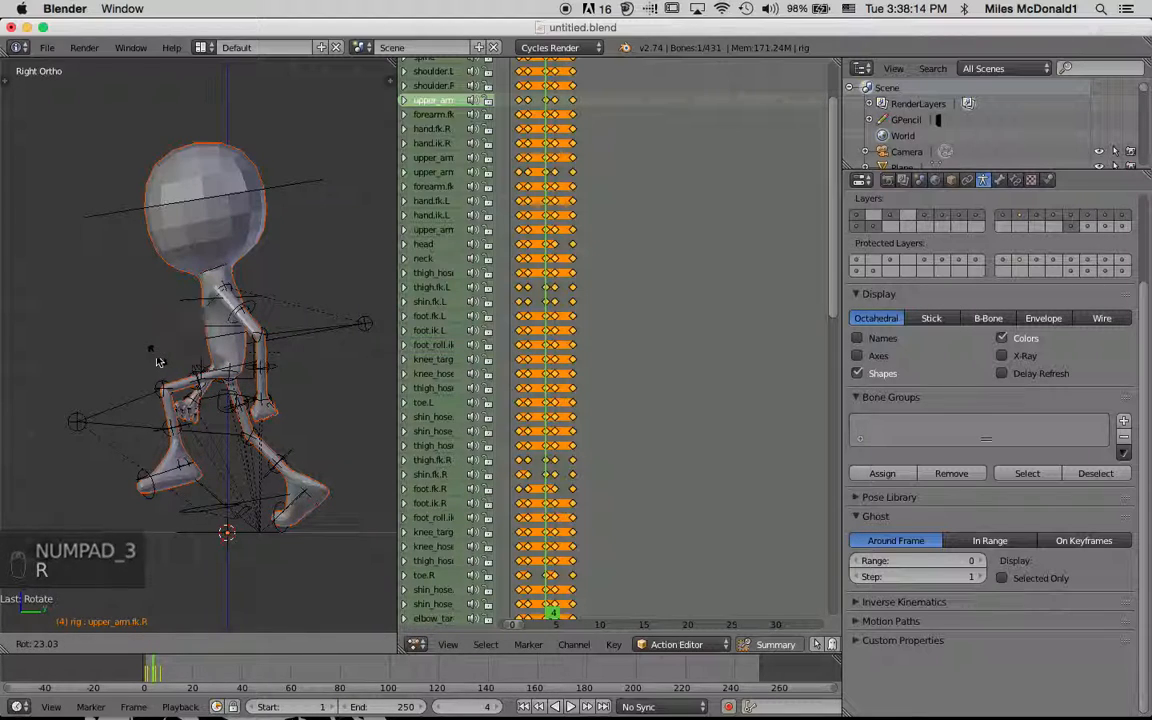
click(156, 361)
Select all the rig's bones and insert a Whole Character keyframe on frame 4
key(a)
key(a)
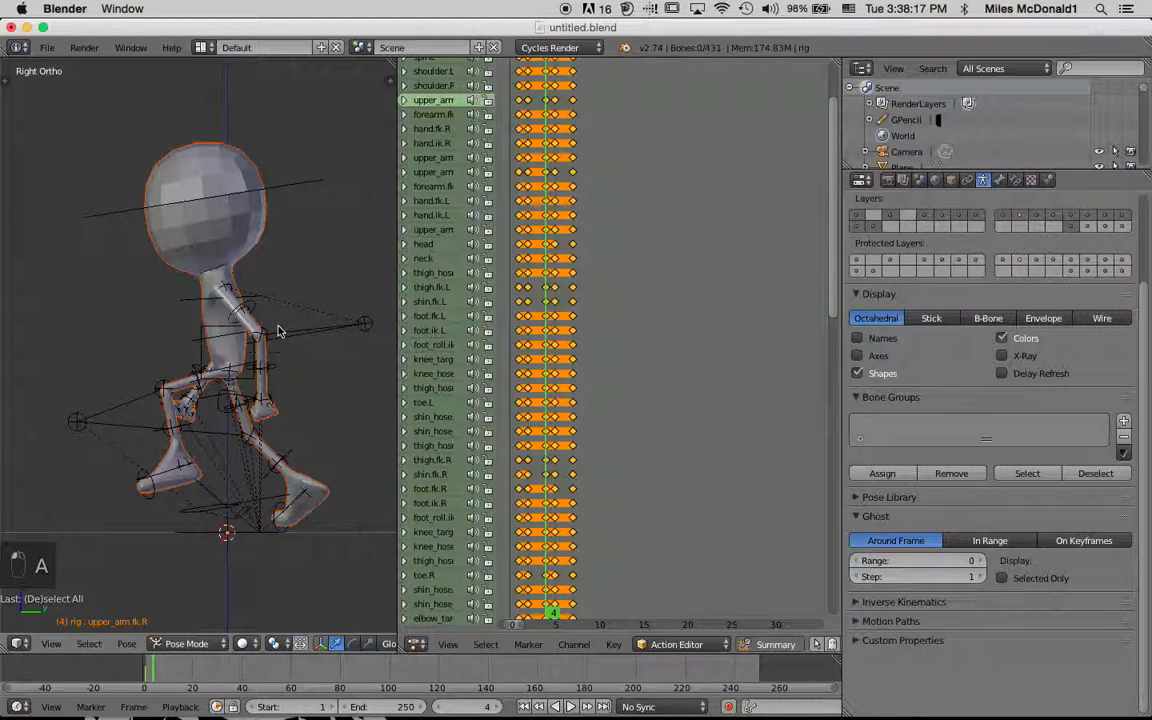
key(i)
key(Down)
key(Return)
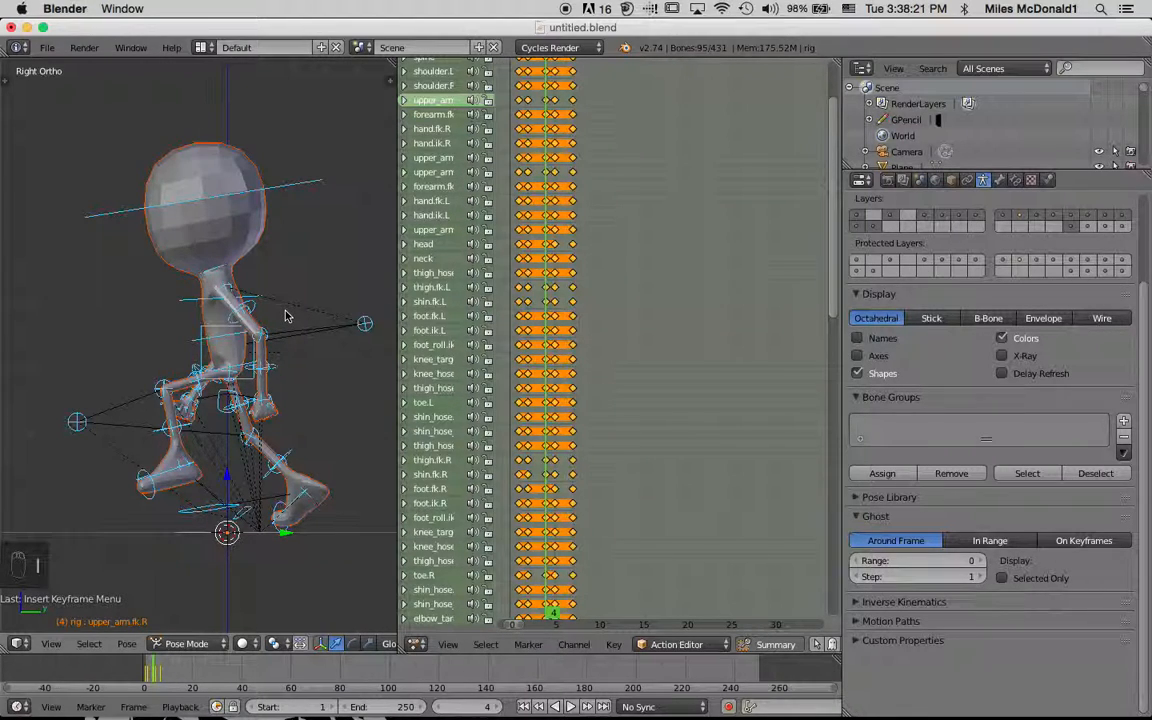
Step backward and forward through the frames up to frame 7 to examine the arm swing across the keyed poses
key(Left)
key(Left)
key(Left)
key(Left)
key(Left)
key(Left)
key(Right)
key(Right)
key(Right)
key(Right)
key(Right)
key(Right)
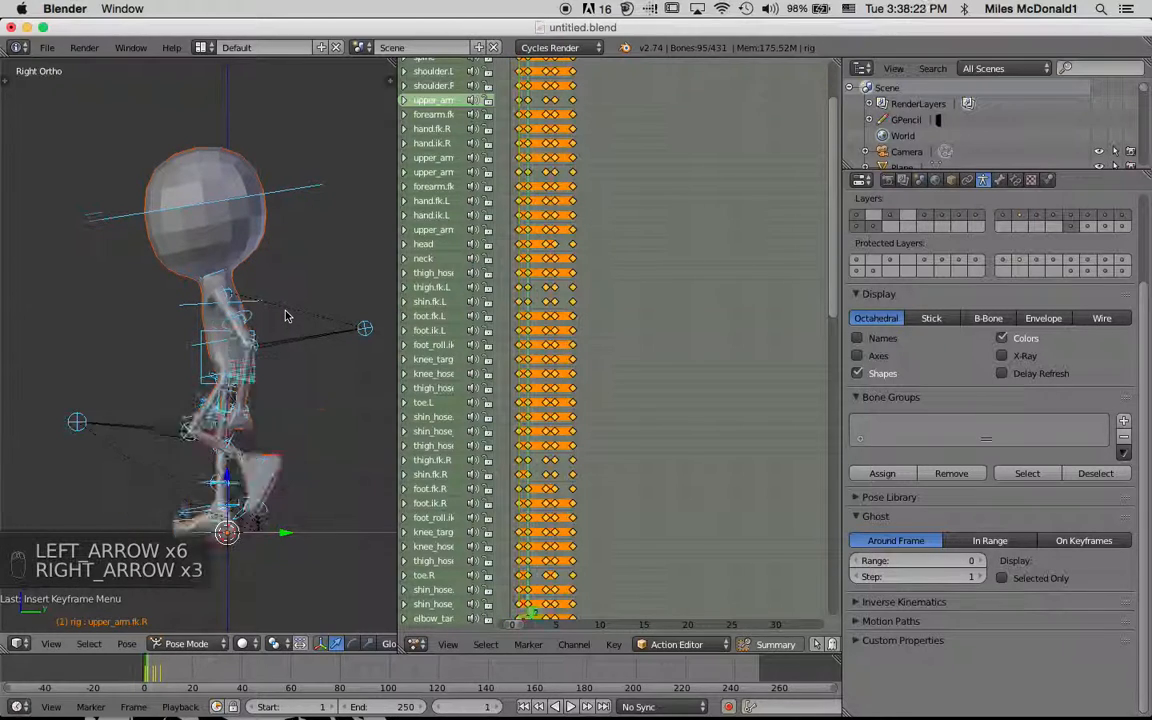
key(Right)
key(Right)
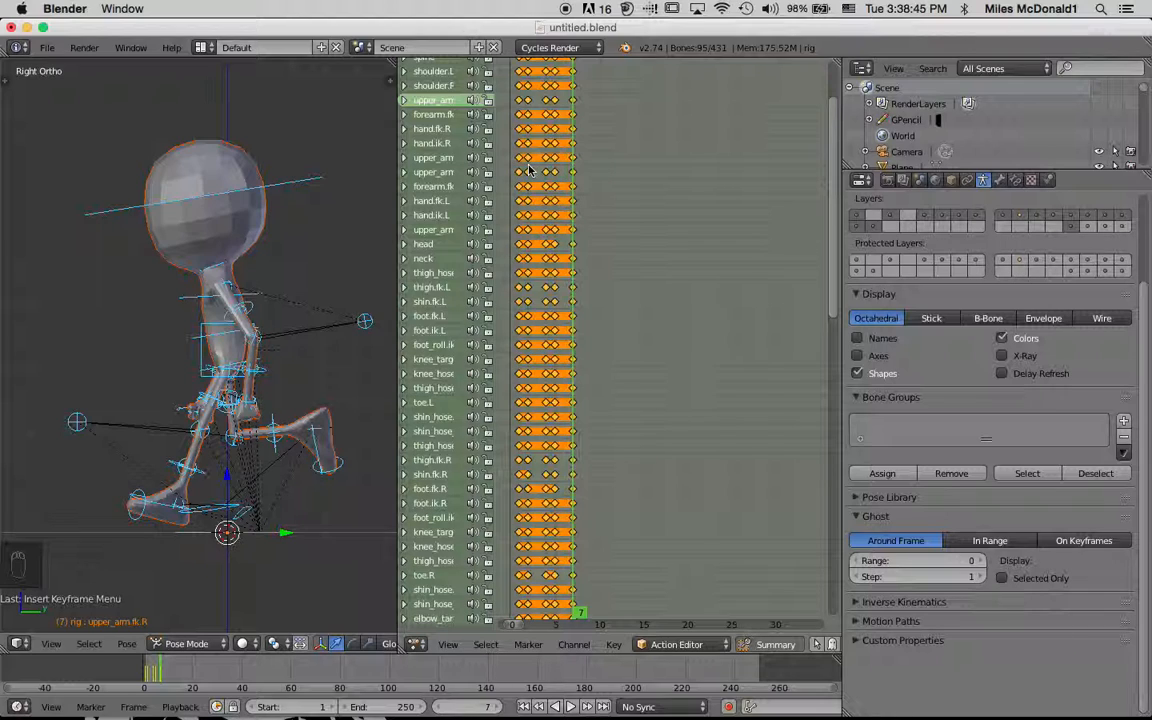
Go to frame 2 and copy the pose of all the rig's bones
click(529, 170)
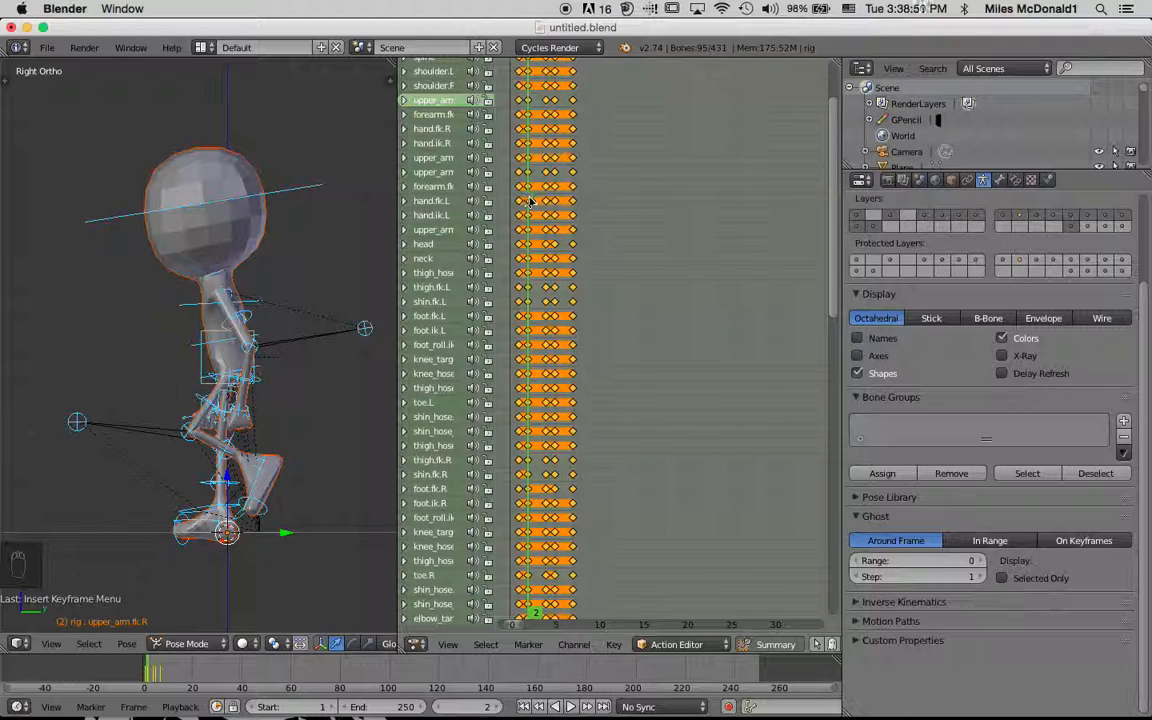
key(a)
key(a)
key(a)
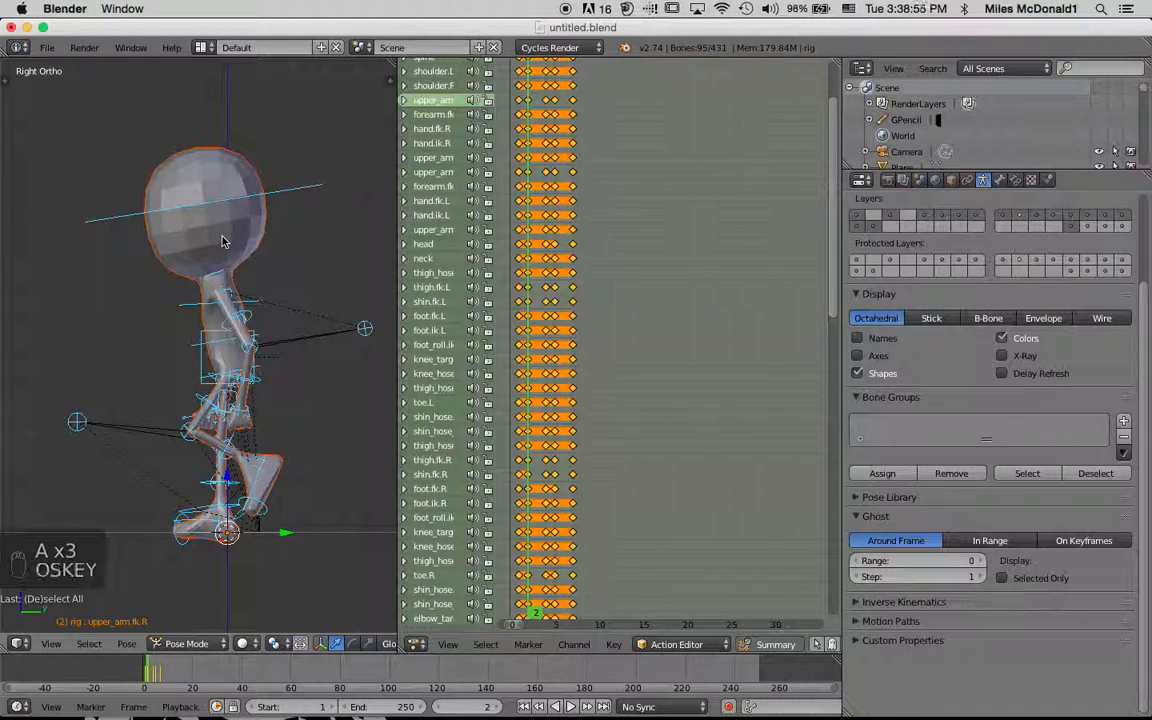
key(super+c)
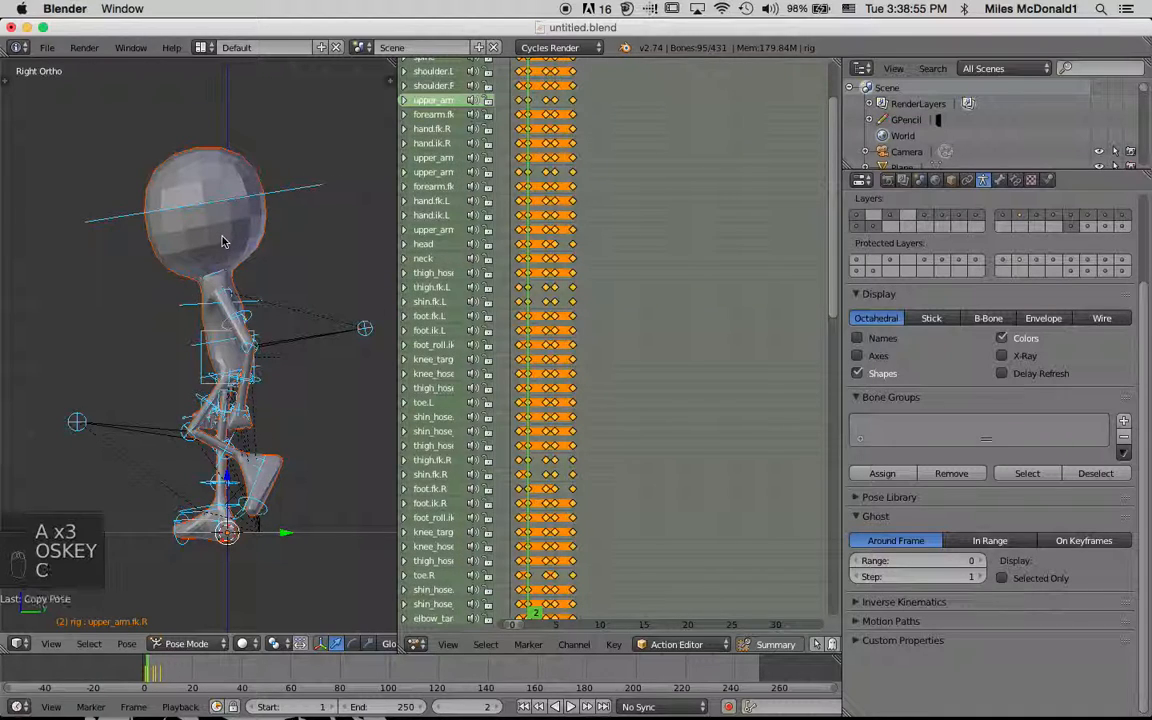
Paste the copied pose mirrored on frame 8 and insert a Whole Character keyframe there
click(583, 73)
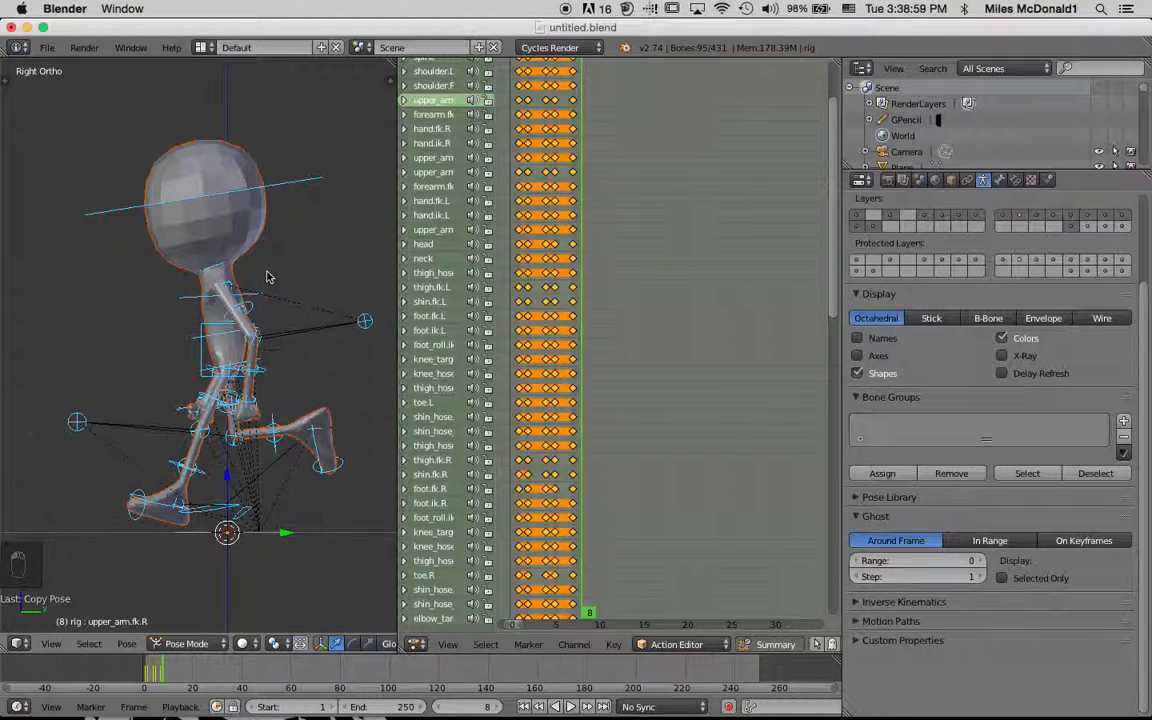
key(ctrl+shift+v)
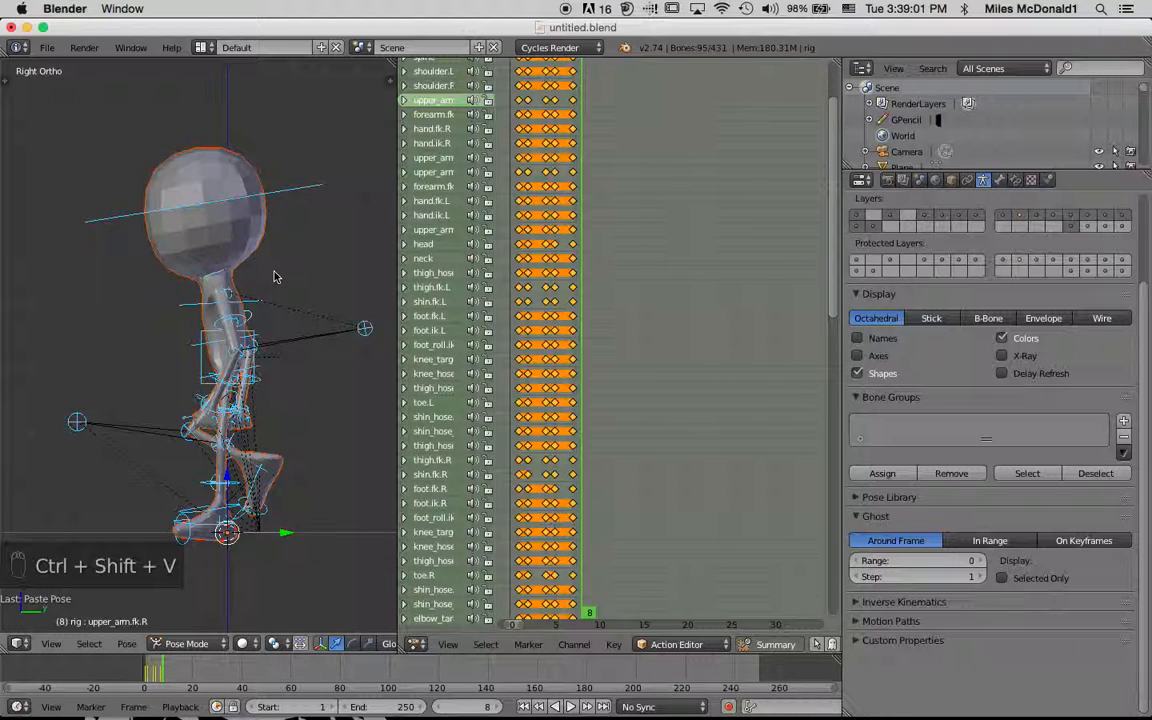
key(i)
click(268, 346)
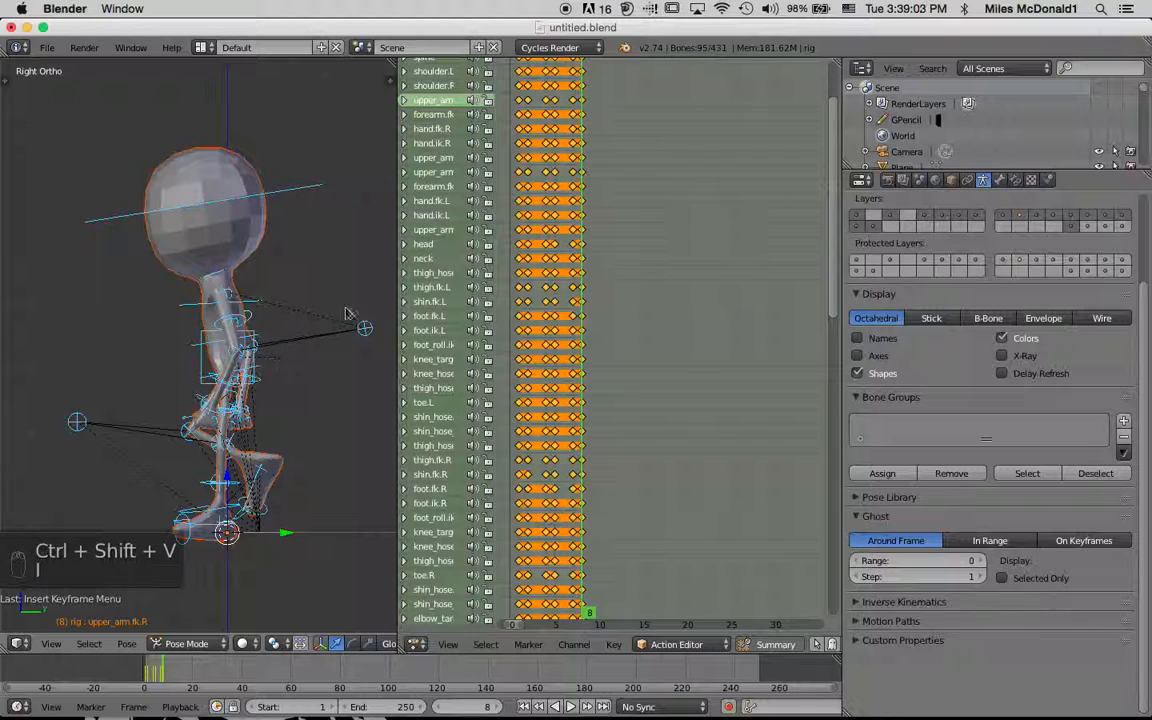
Copy the frame 4 pose, paste it mirrored on frame 10, and key it with Whole Character
click(547, 143)
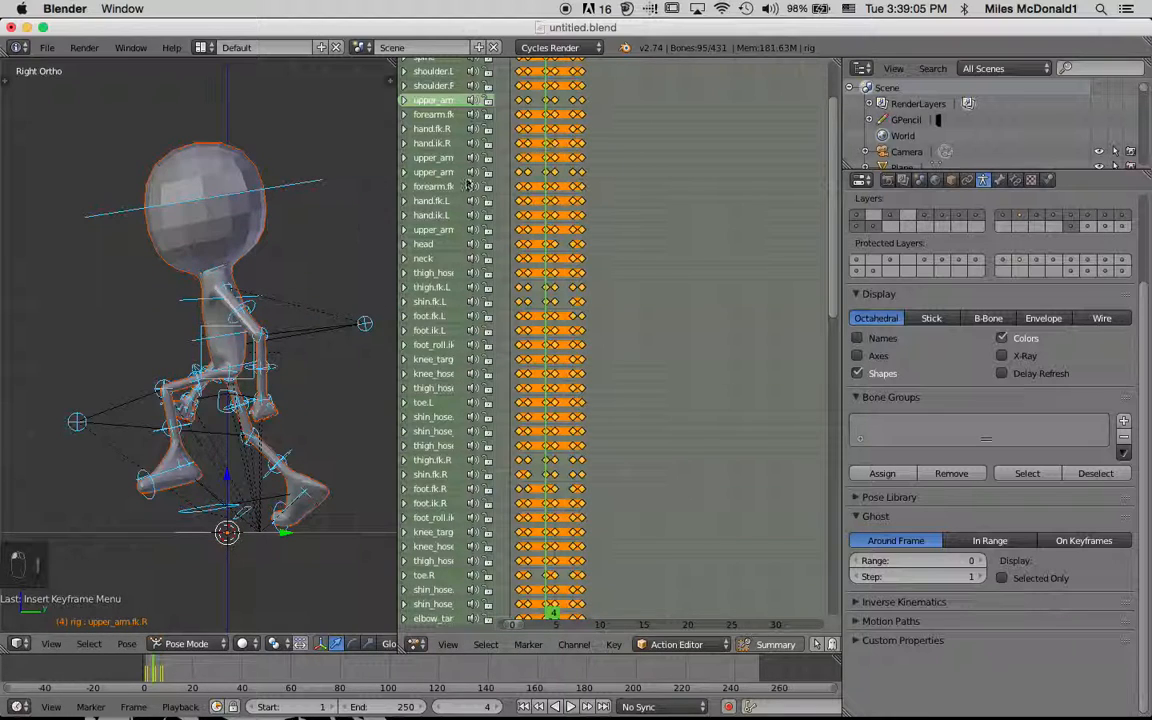
key(super+c)
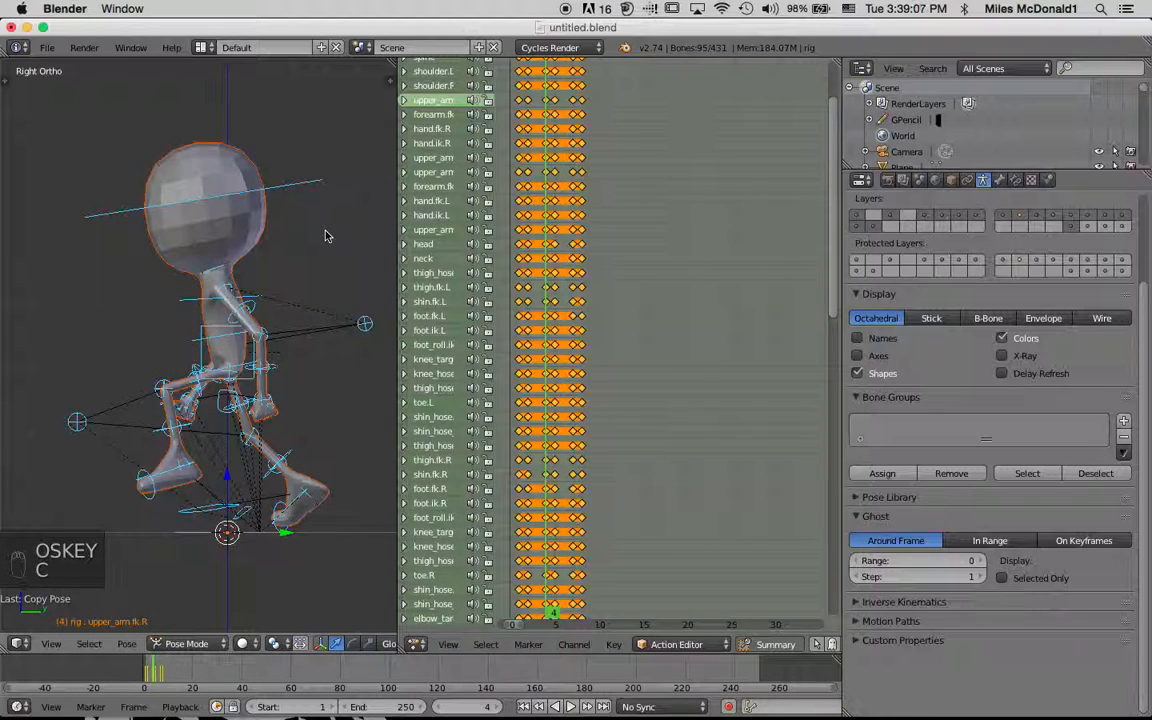
click(600, 68)
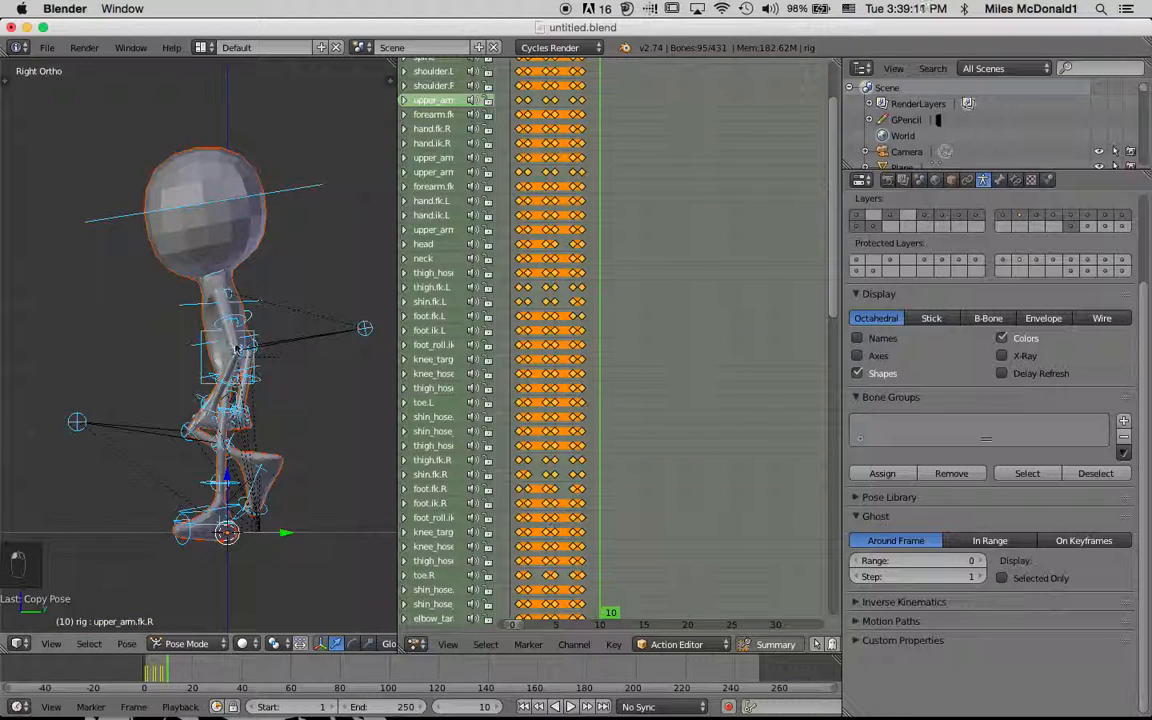
key(ctrl+shift+v)
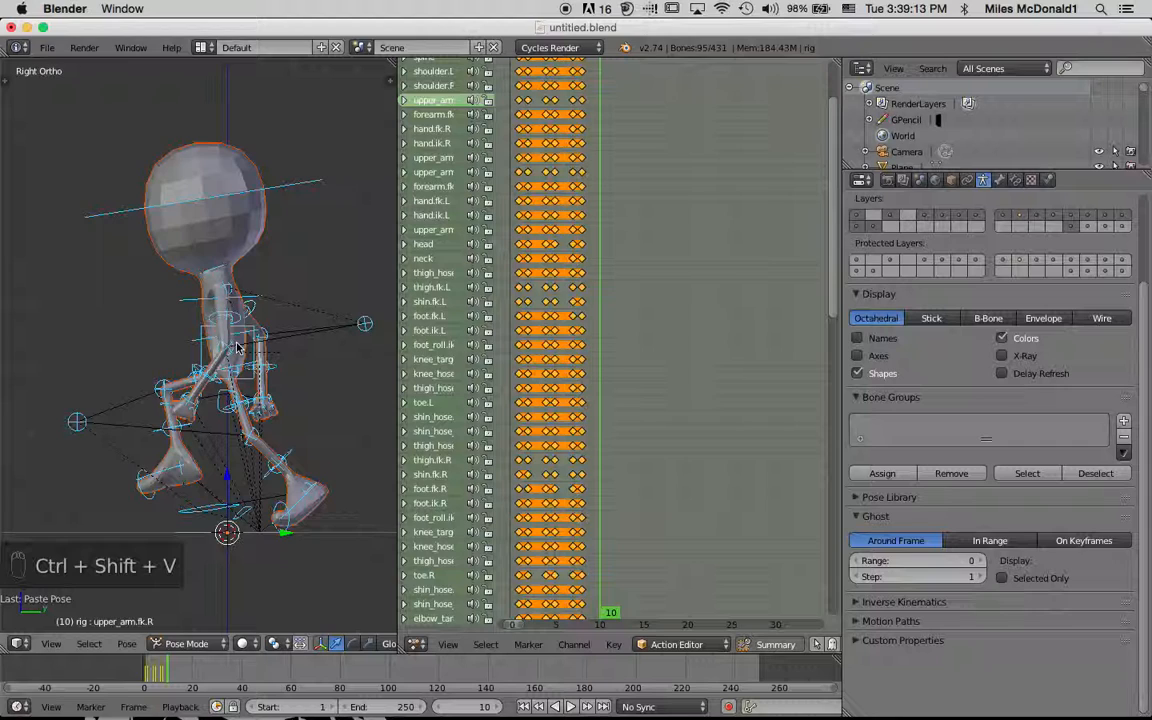
key(i)
click(205, 344)
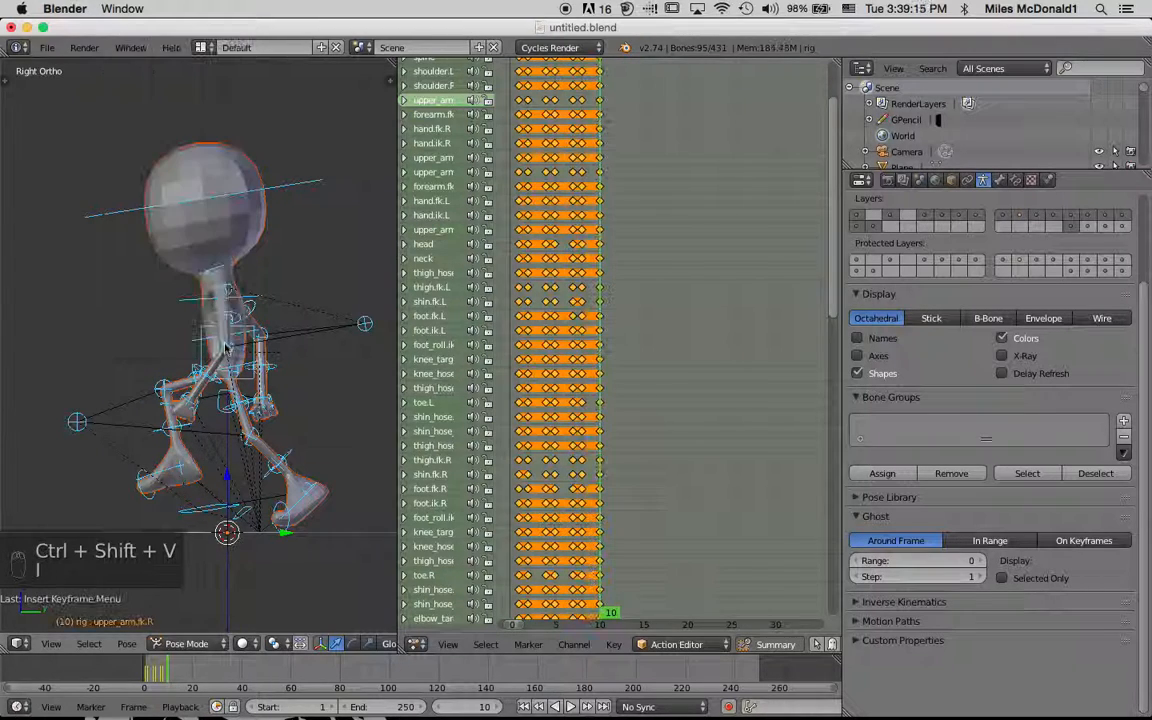
Copy the frame 5 pose, paste it mirrored on frame 11, and key it with Whole Character
click(558, 71)
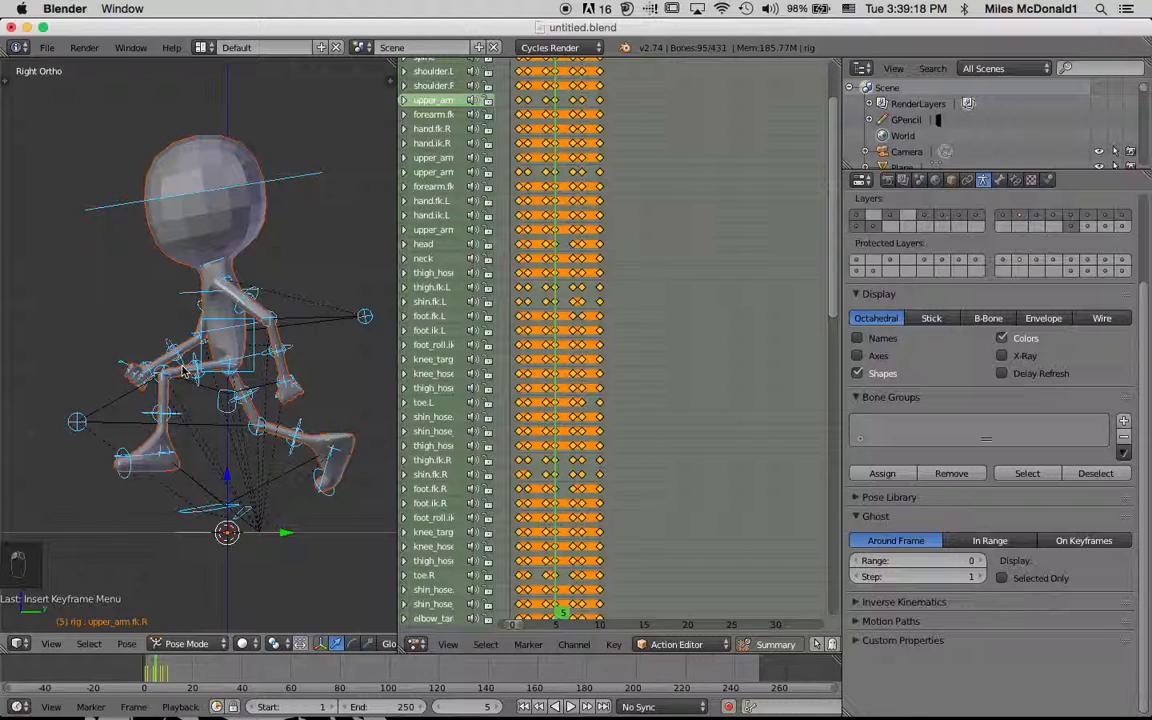
key(super+c)
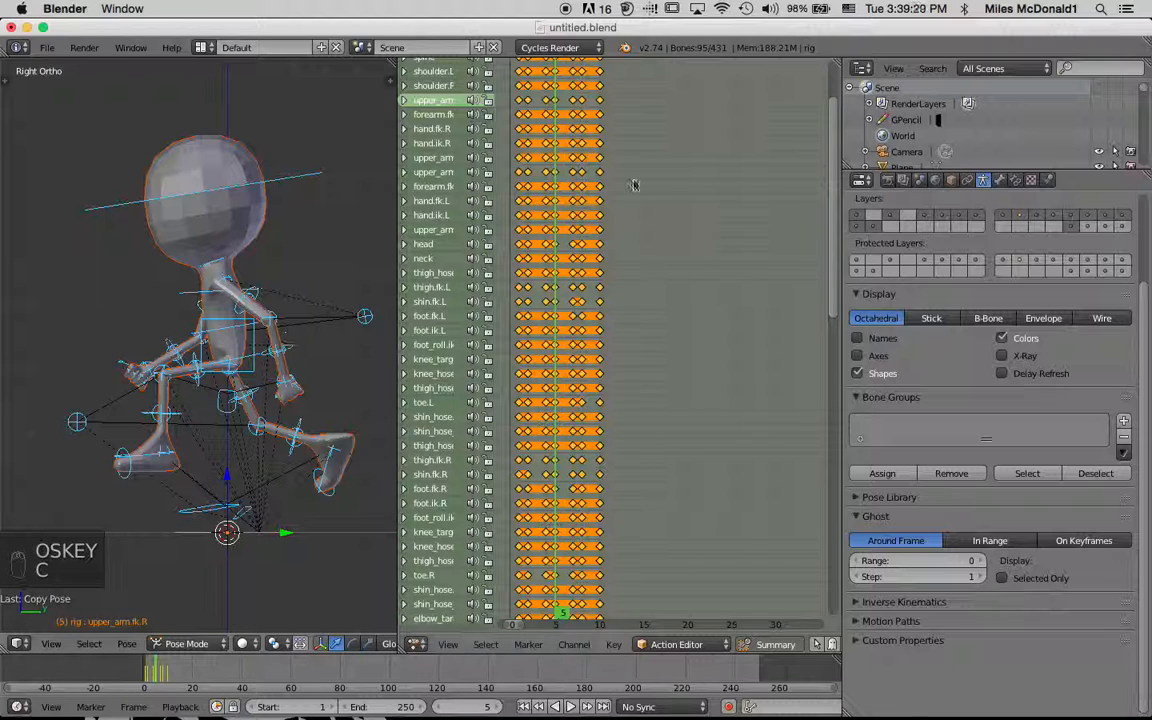
click(609, 68)
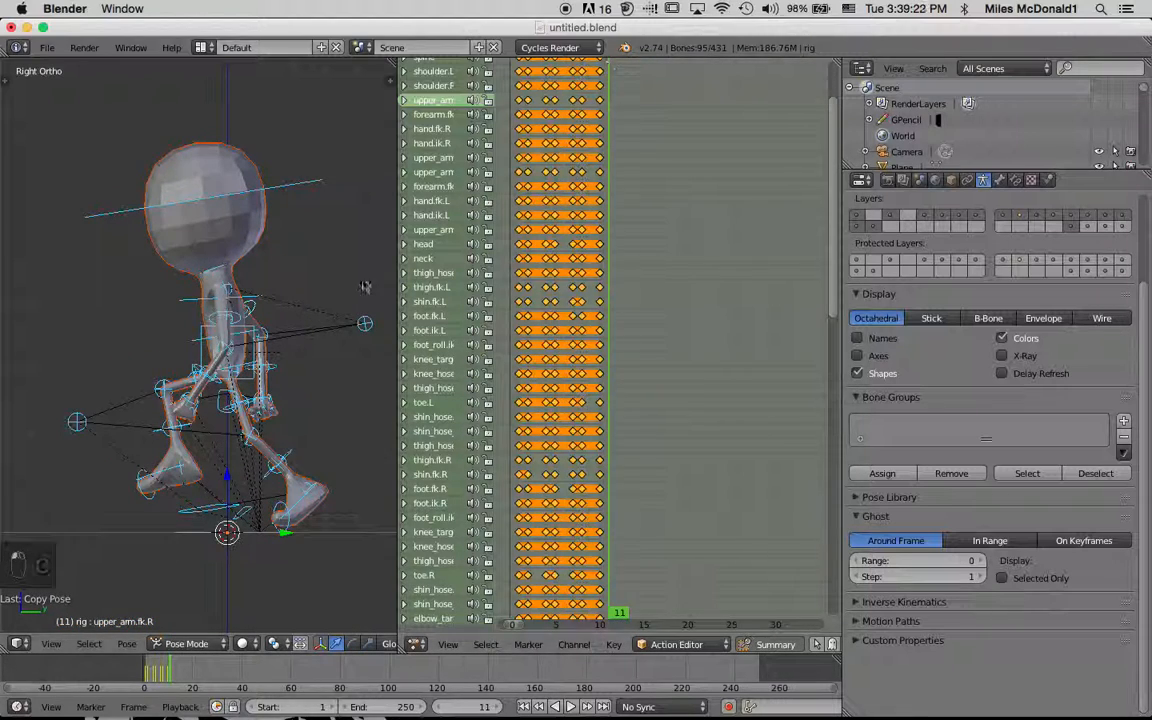
key(ctrl+shift+v)
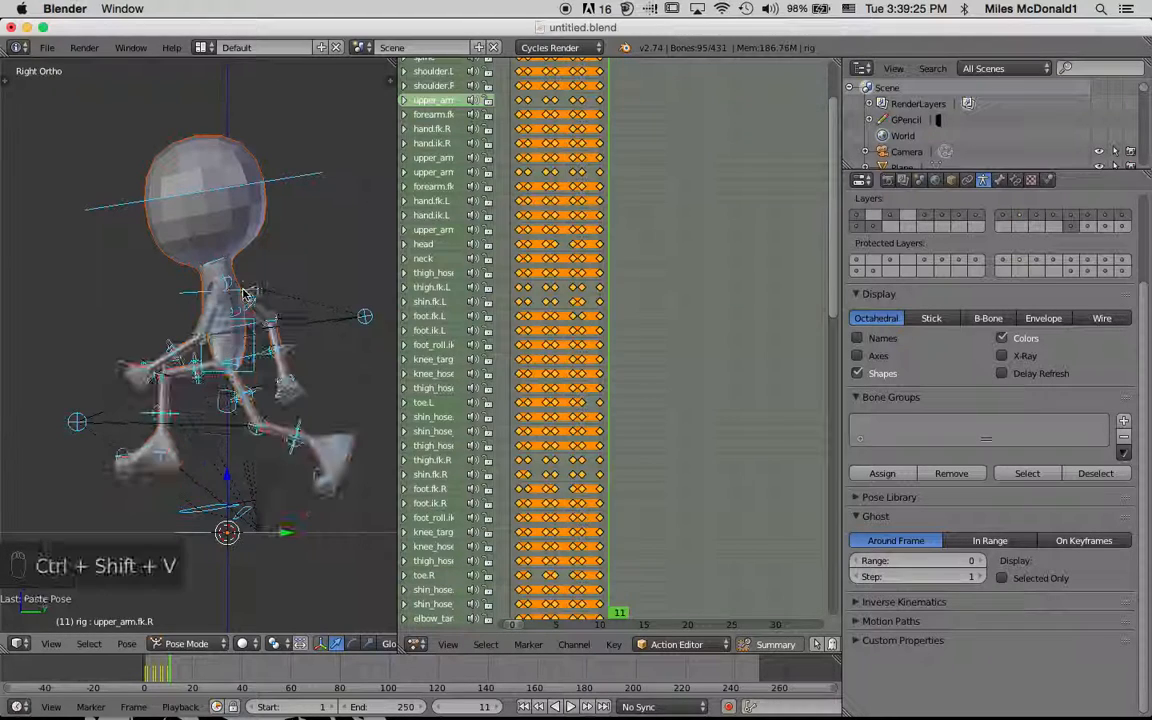
key(i)
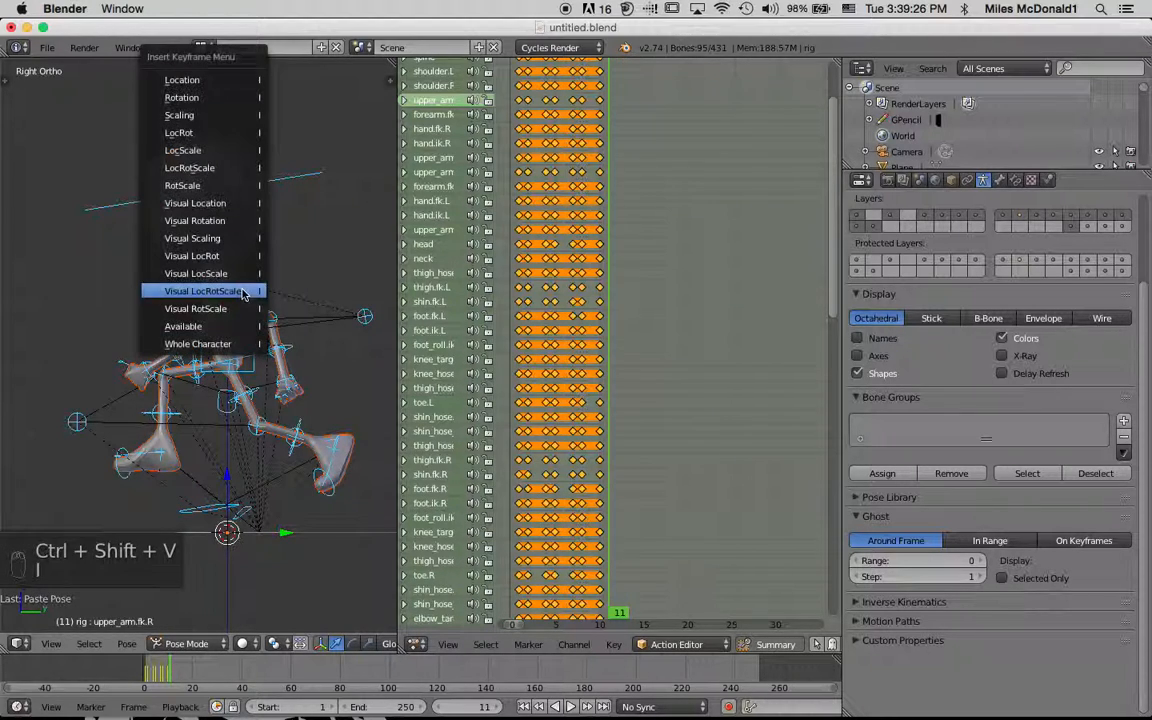
click(243, 346)
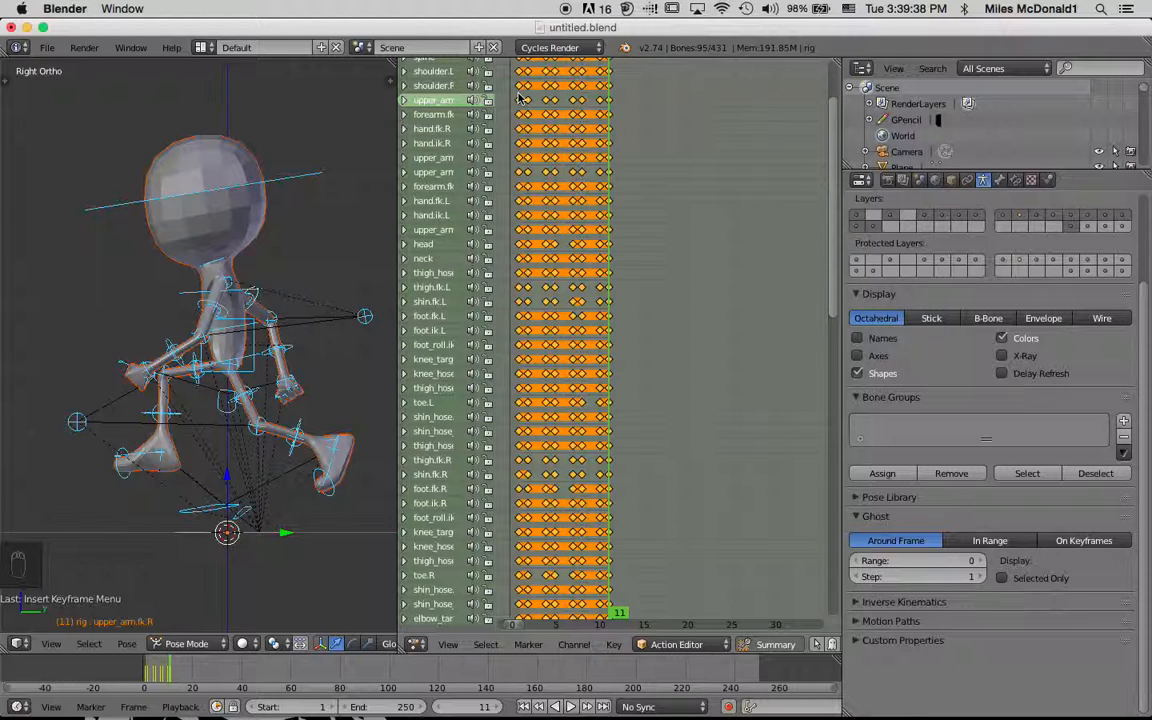
Copy the frame 1 pose, paste it unmirrored on frame 12, and insert a Whole Character keyframe there
key(shift+Left)
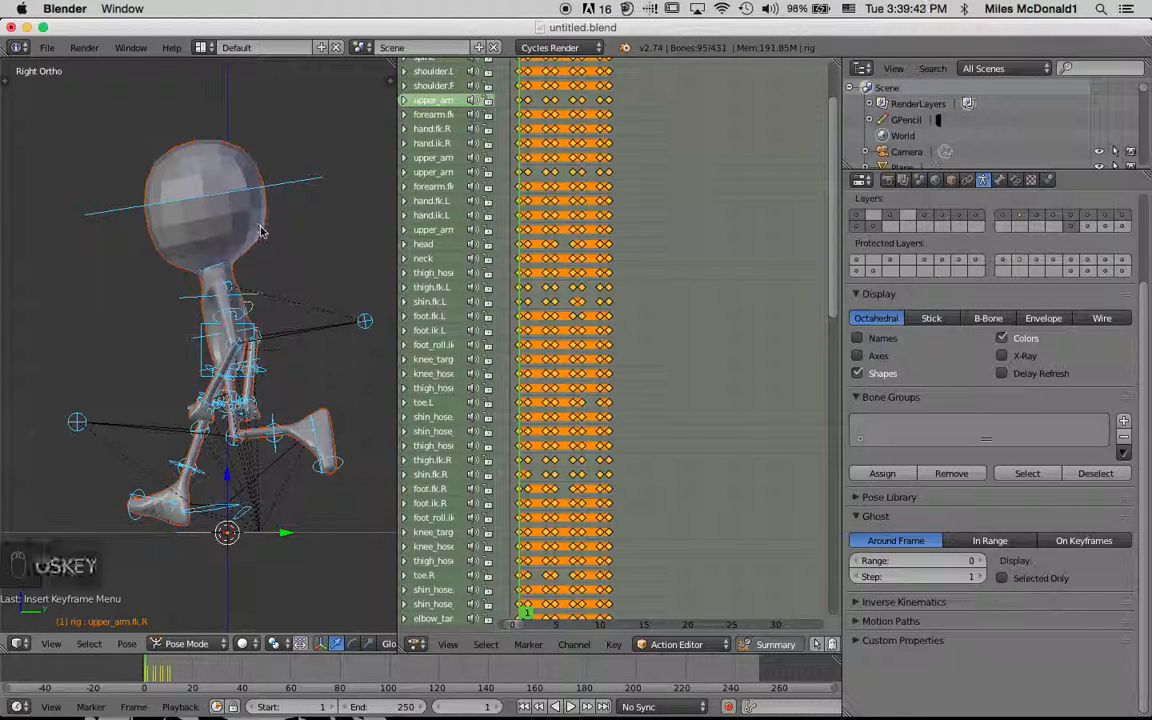
key(super+c)
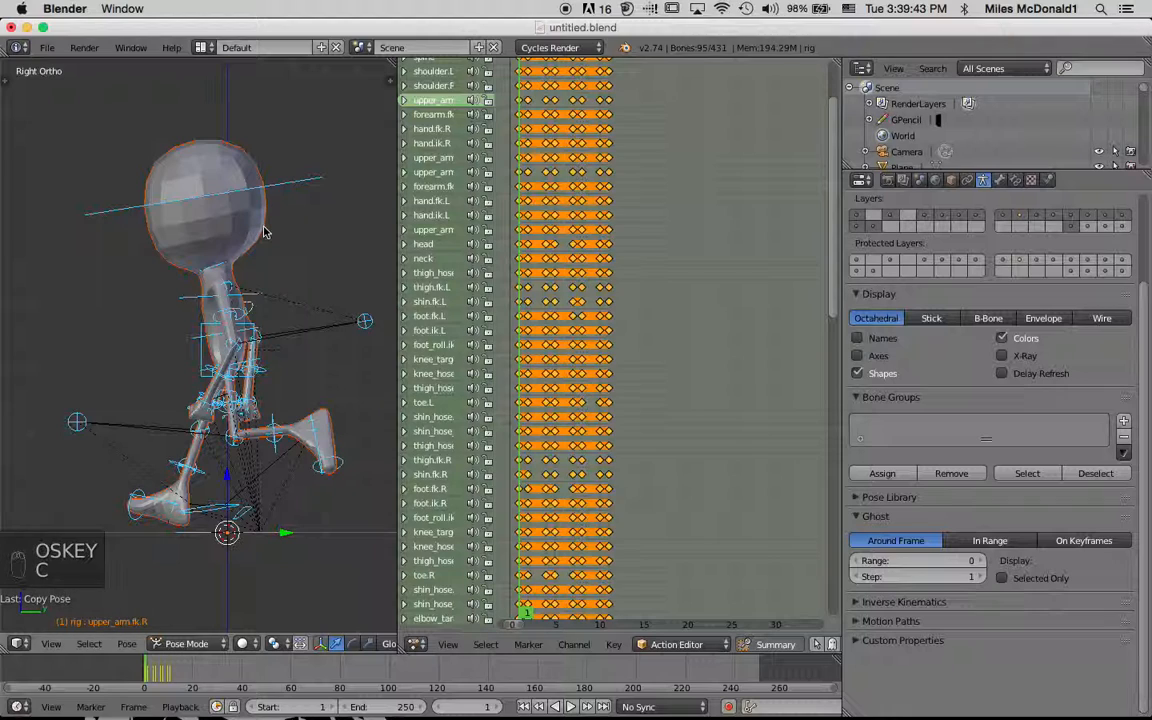
click(617, 87)
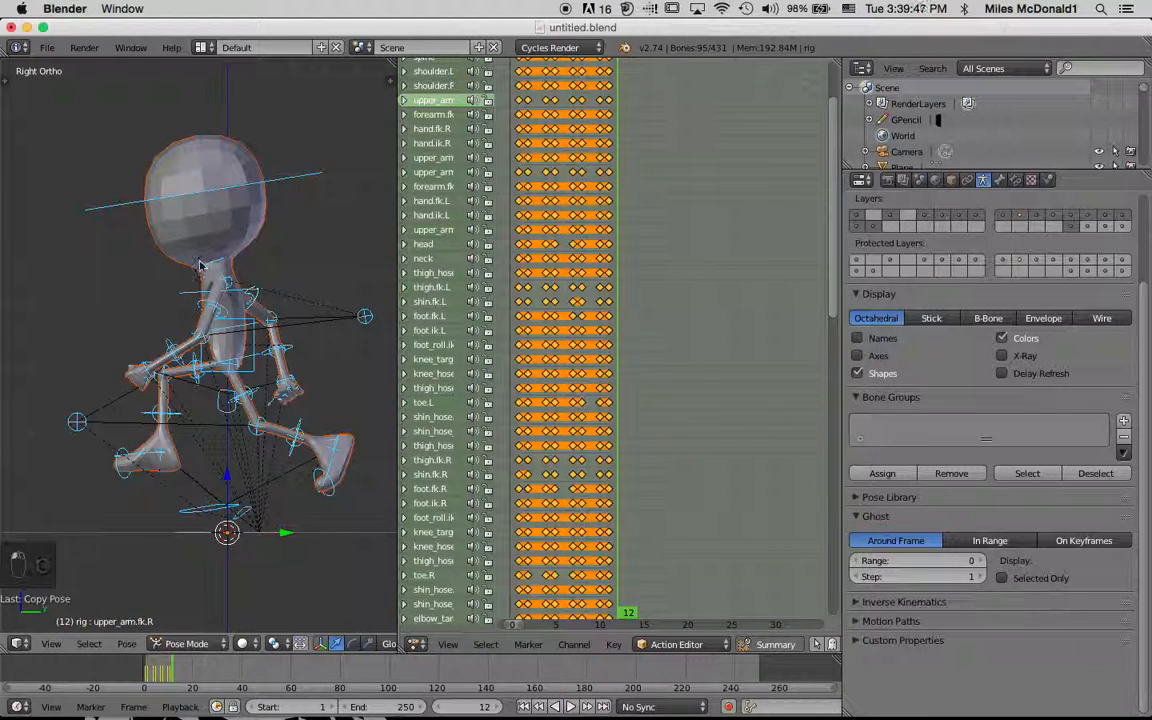
key(super+v)
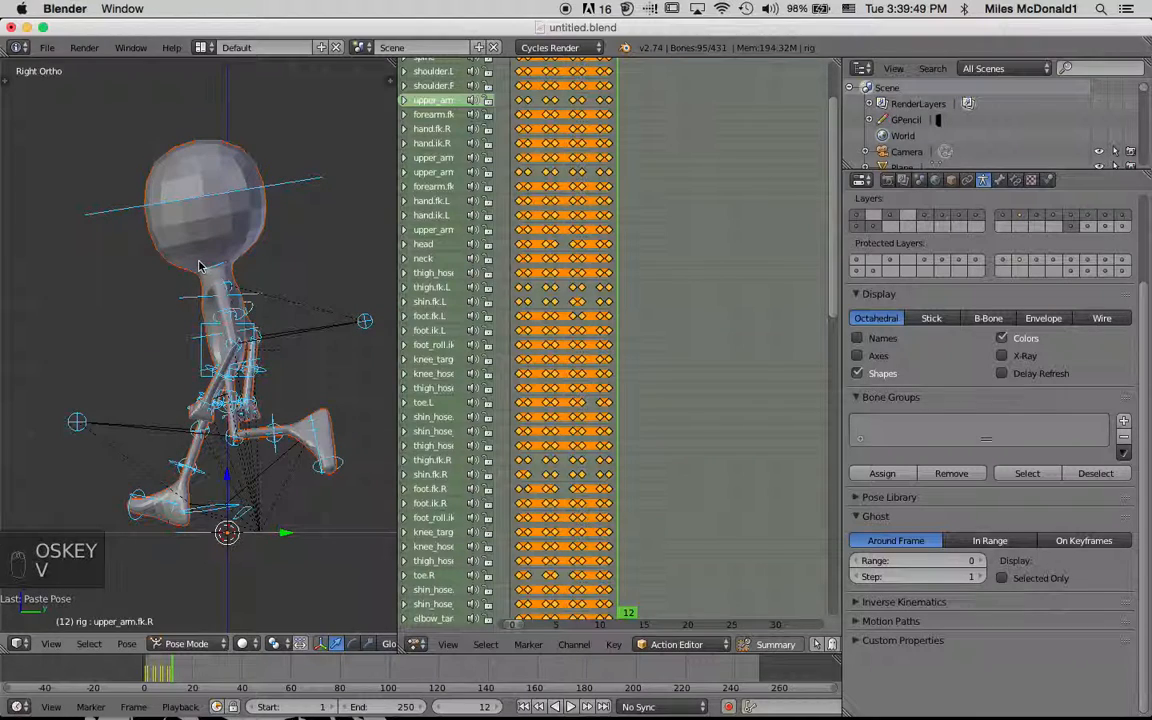
key(i)
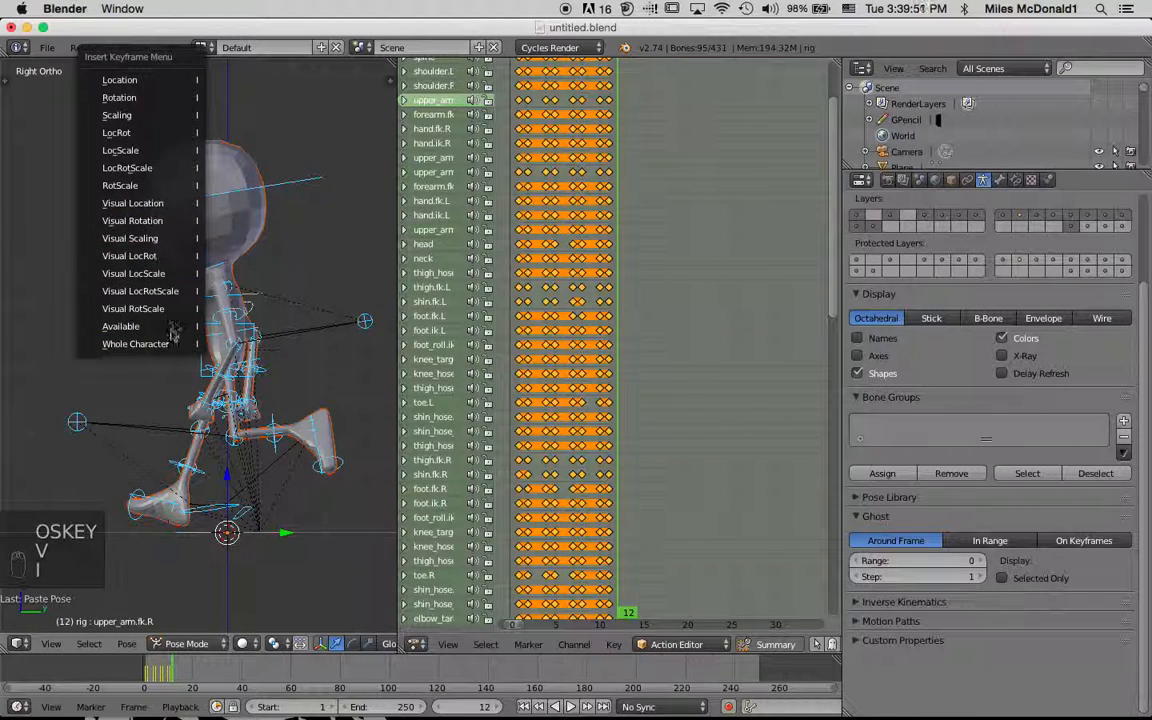
click(118, 316)
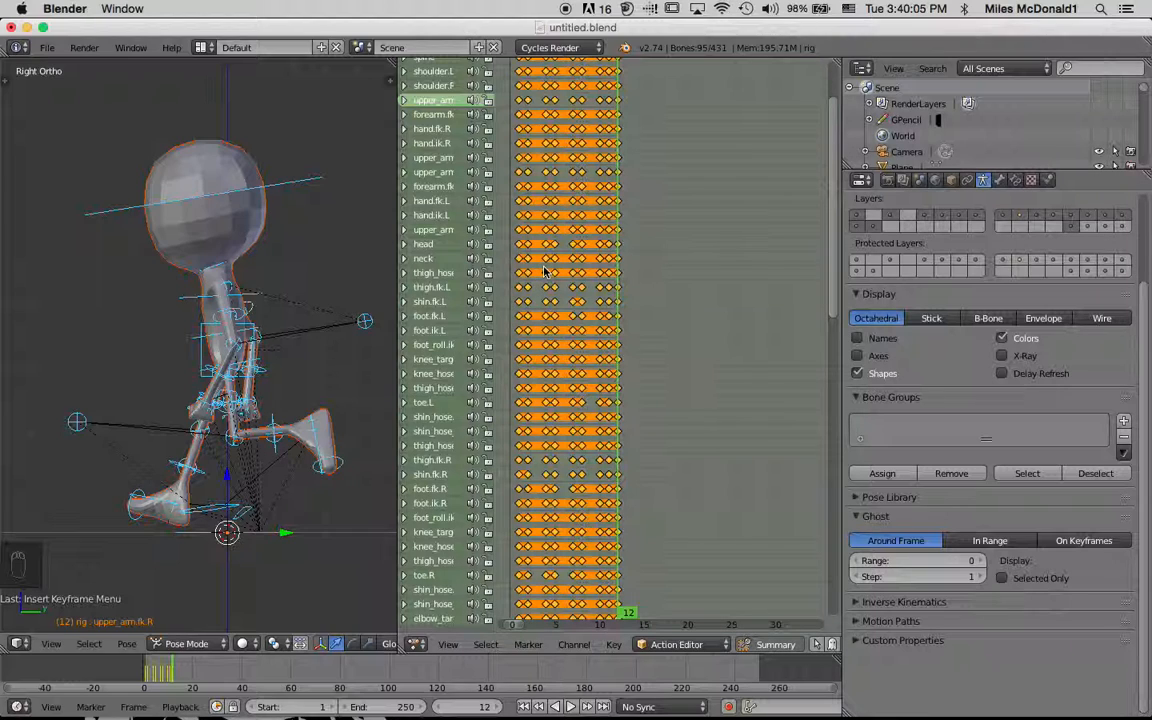
Scale all keyframes in time by 1.5 and shift them so the run cycle starts on frame 1
text(s1.5)
key(Return)
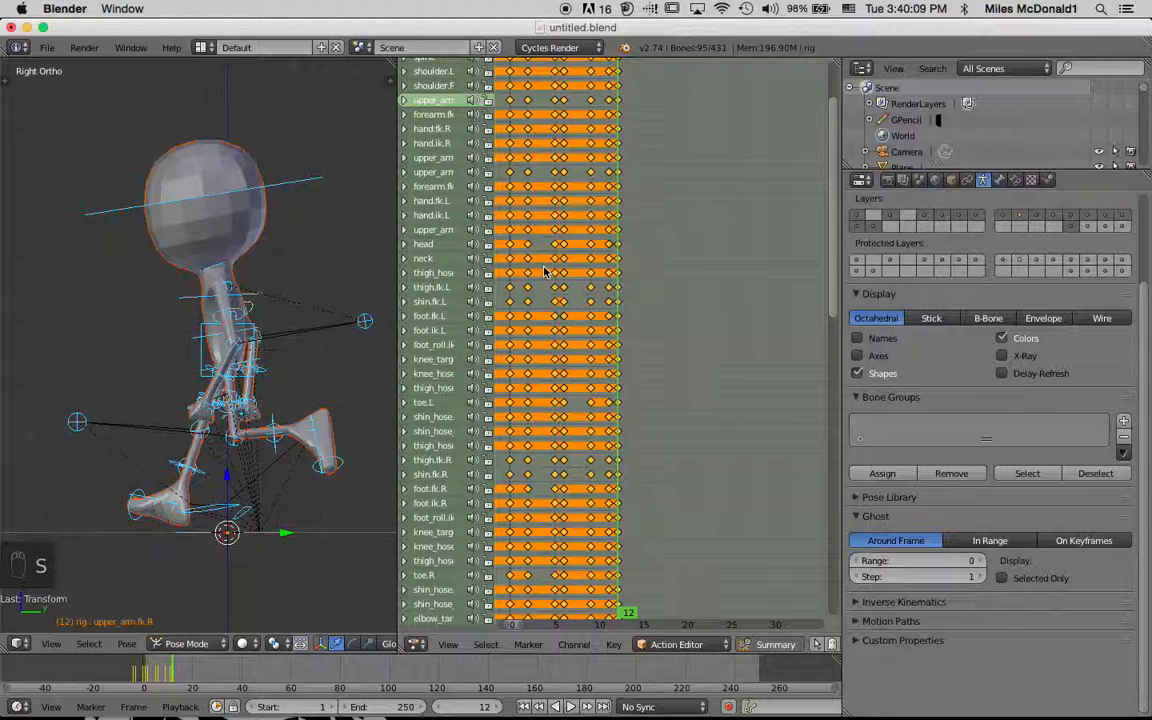
drag(514, 628, 505, 627)
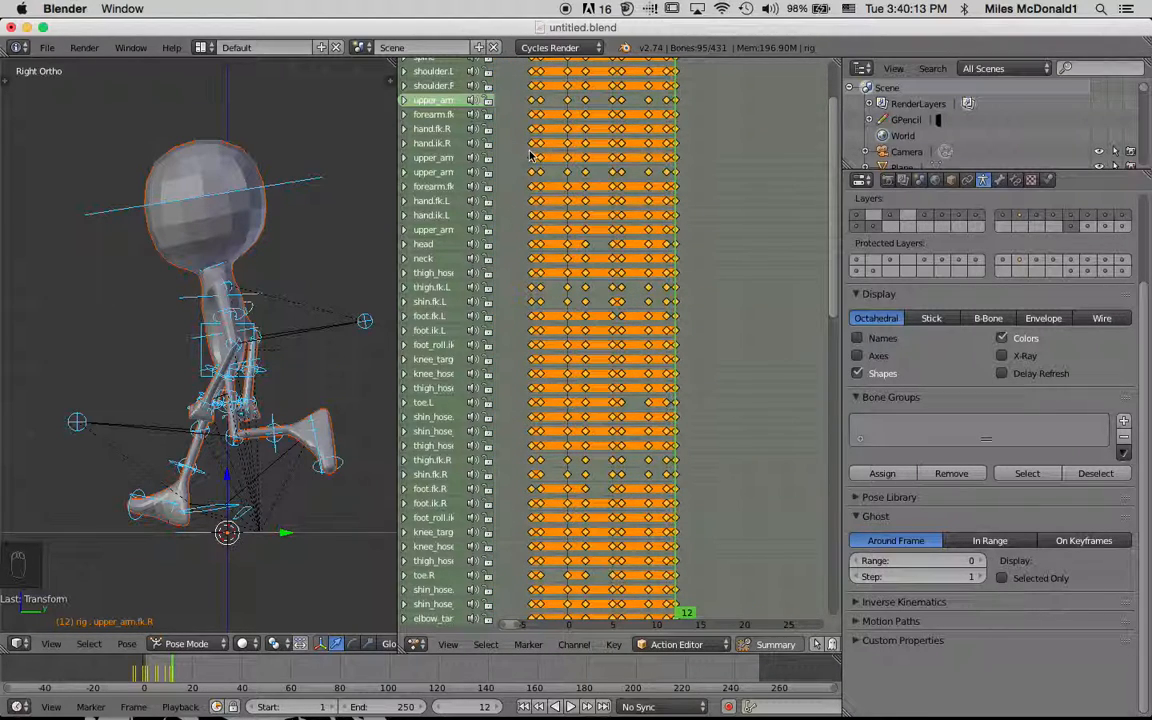
click(566, 152)
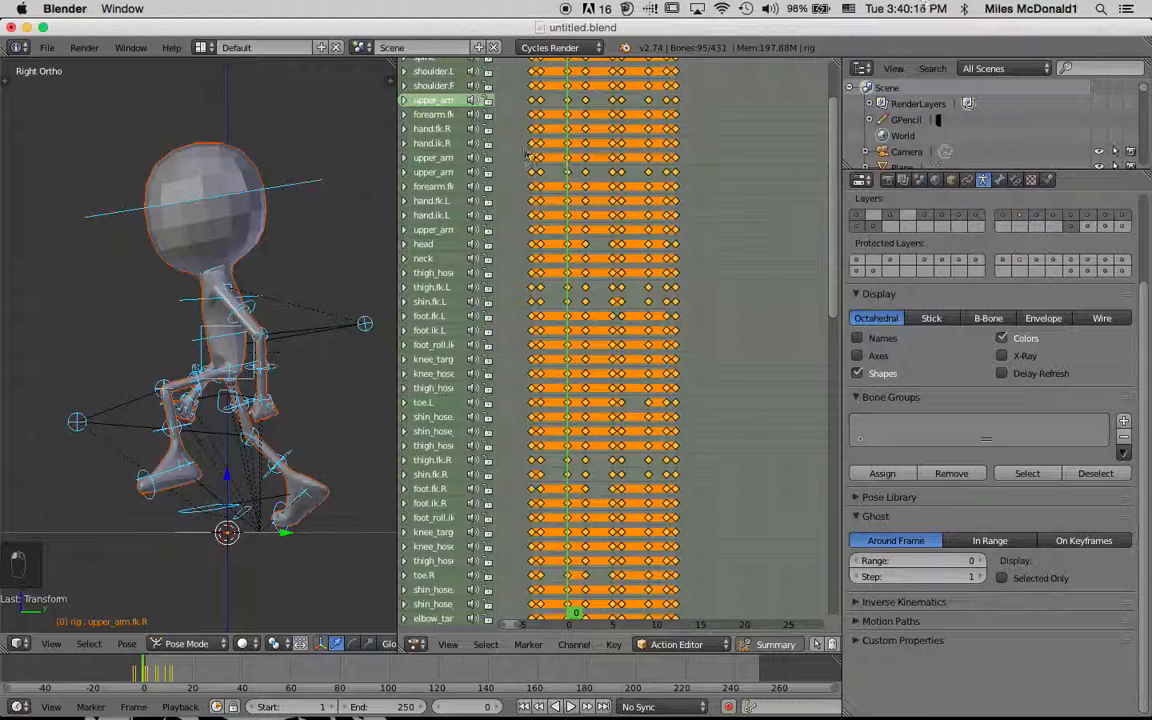
key(g)
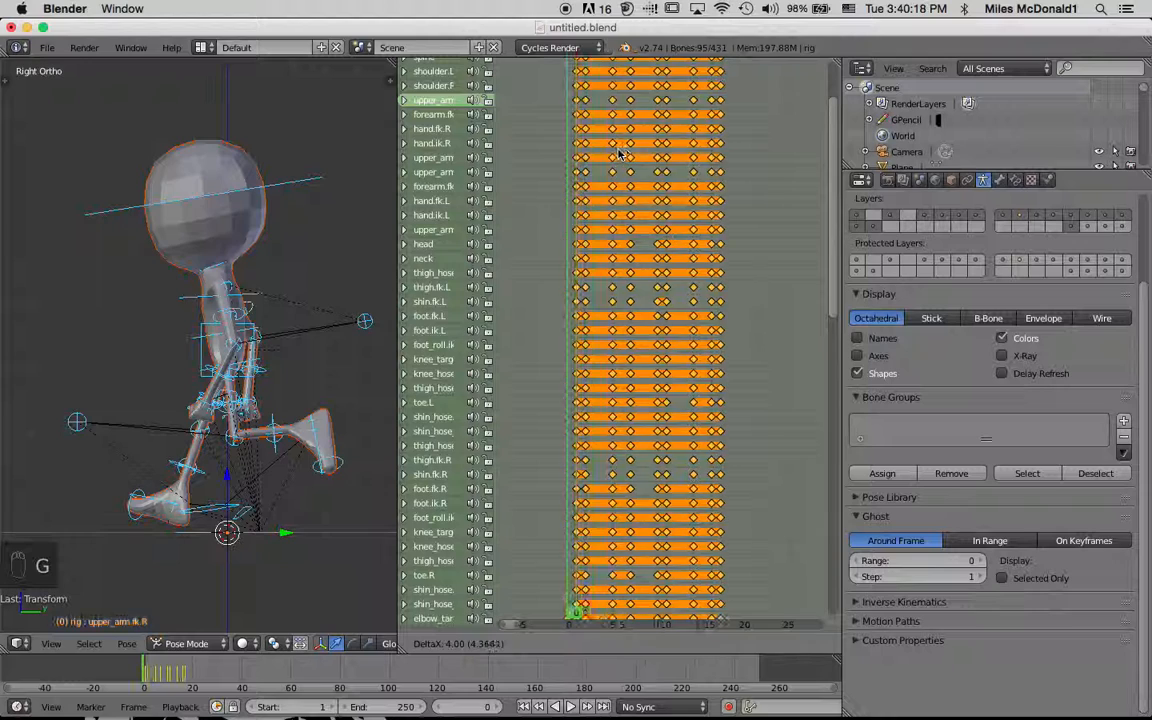
click(620, 154)
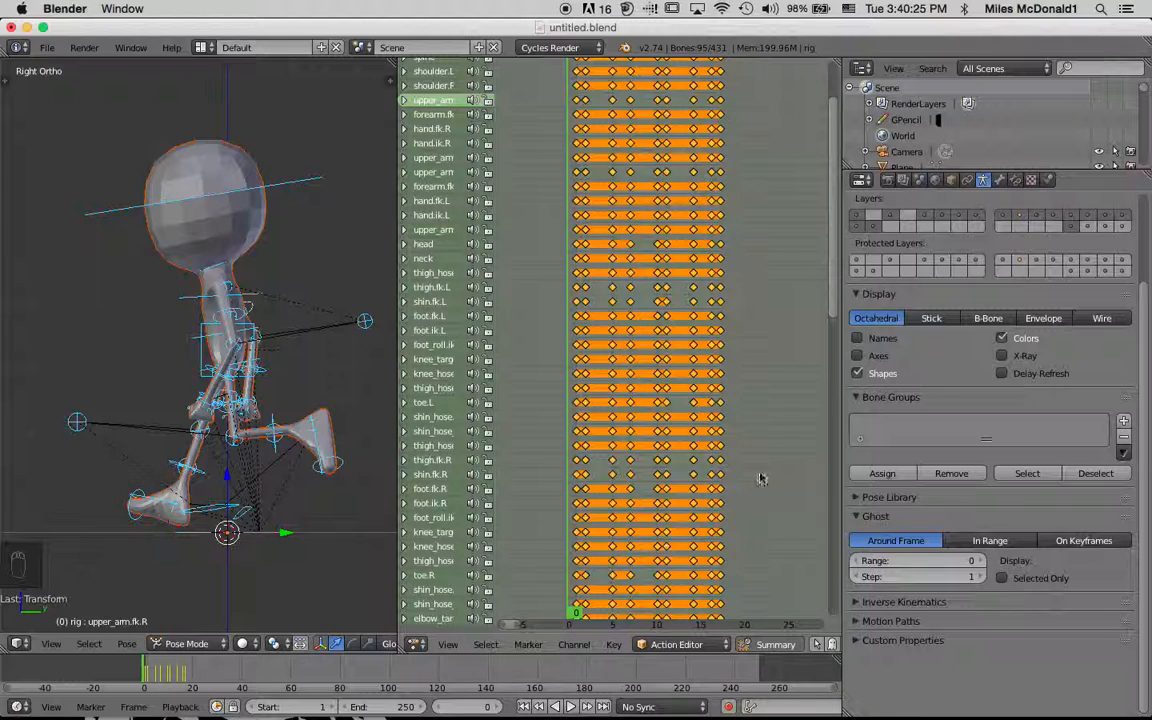
Go to the last keyframe on frame 17, set the playback range's end frame to 18, and preview the run cycle
click(722, 442)
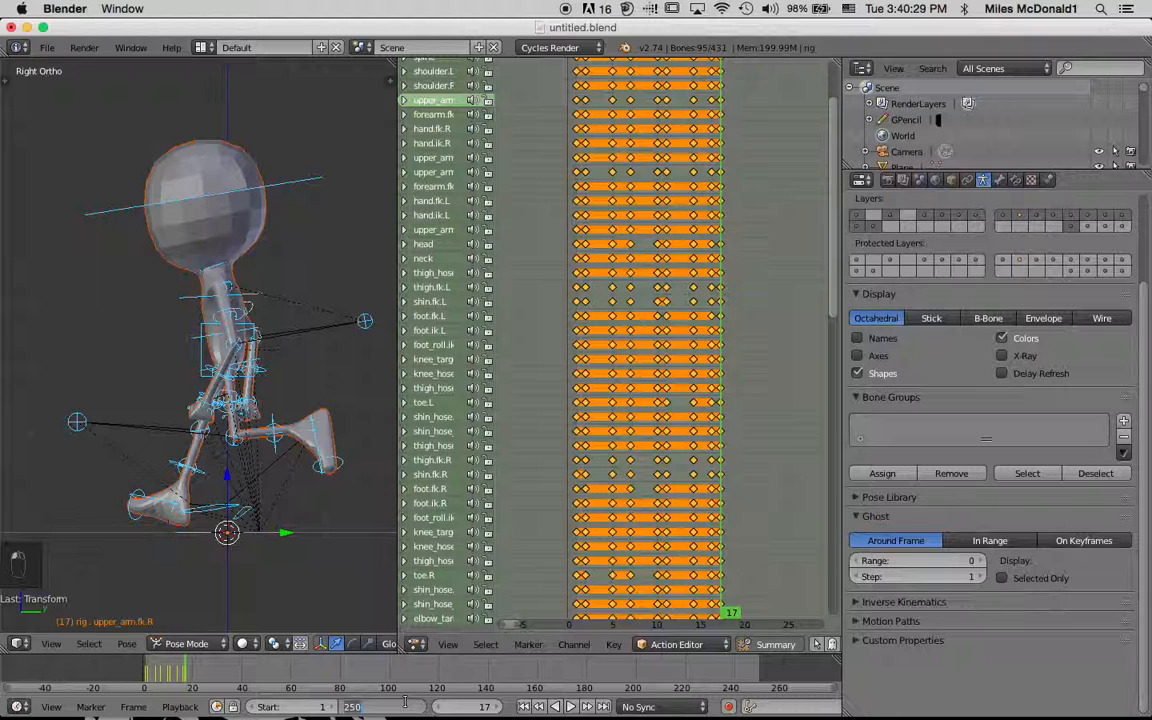
key(Return)
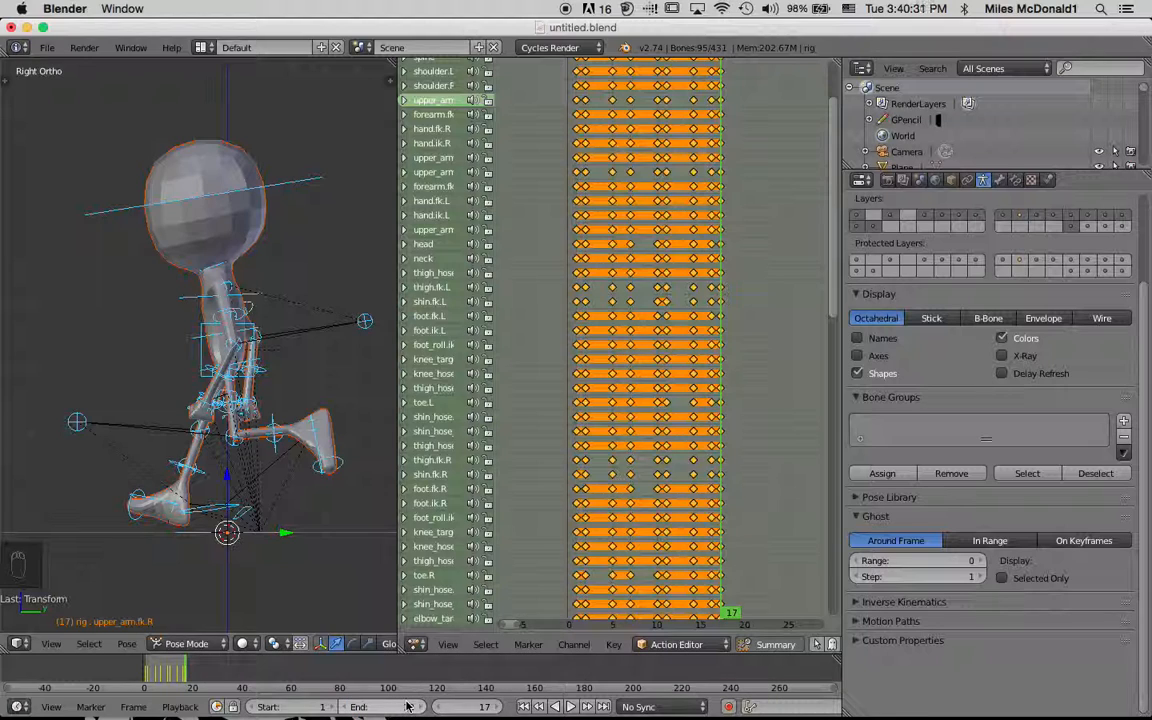
click(571, 707)
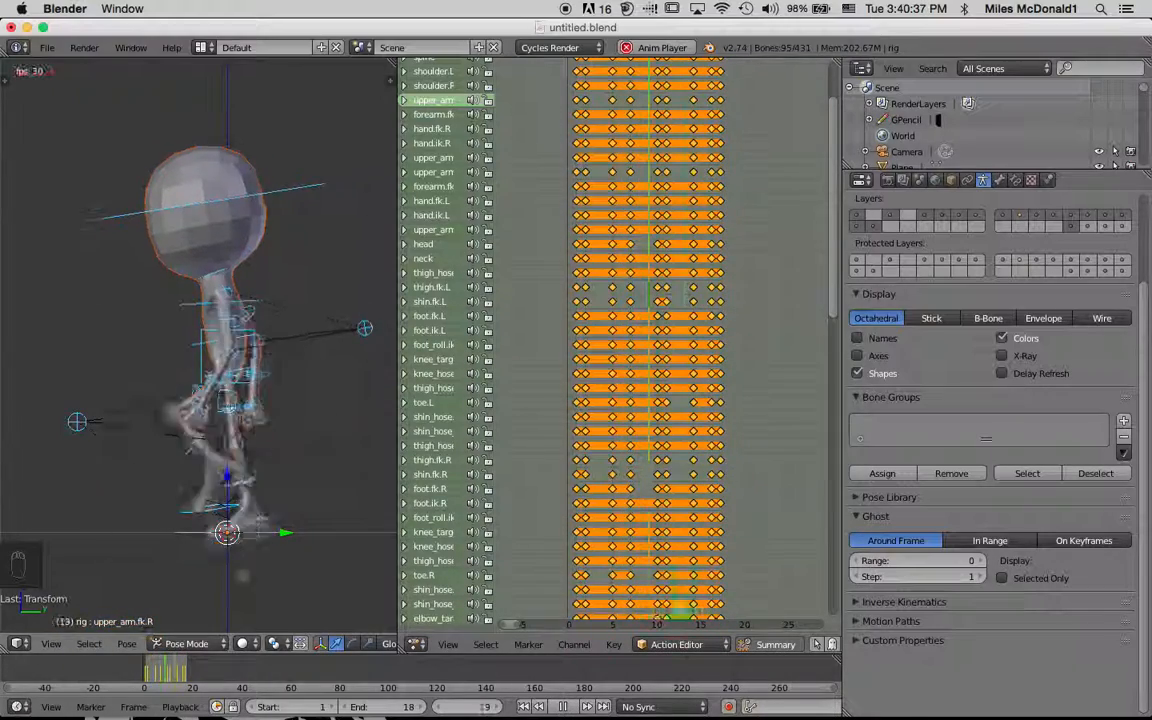
click(563, 707)
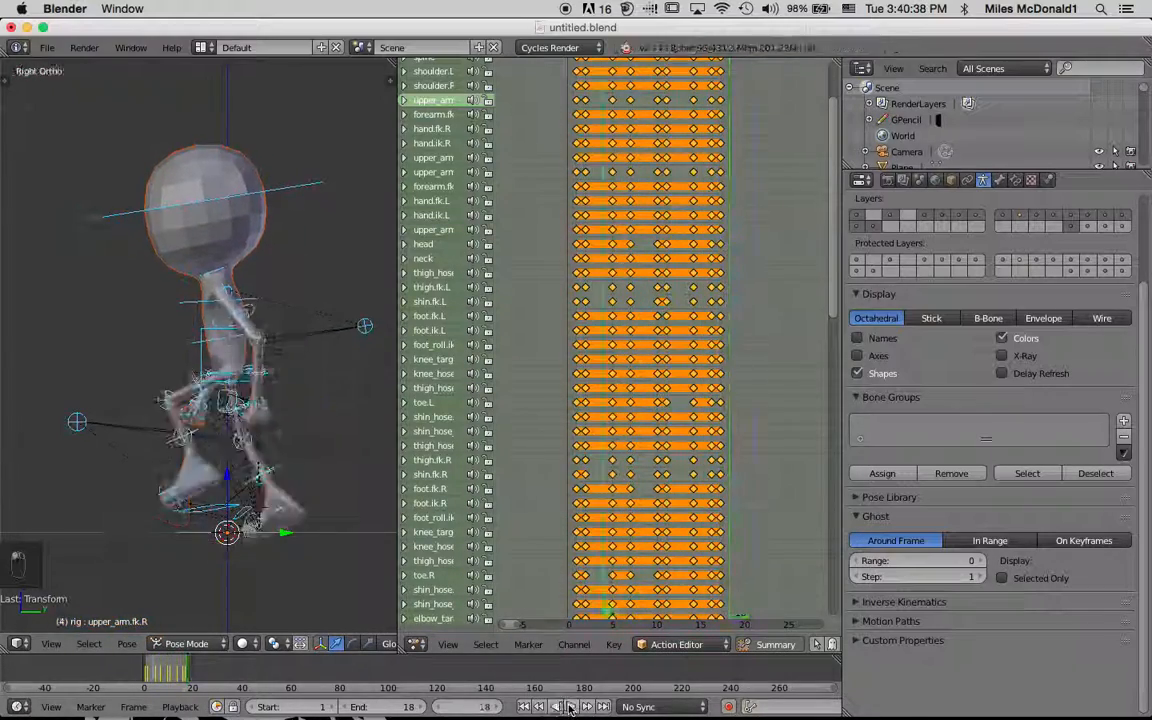
Set the end frame to 17 and play back the run cycle again
click(420, 706)
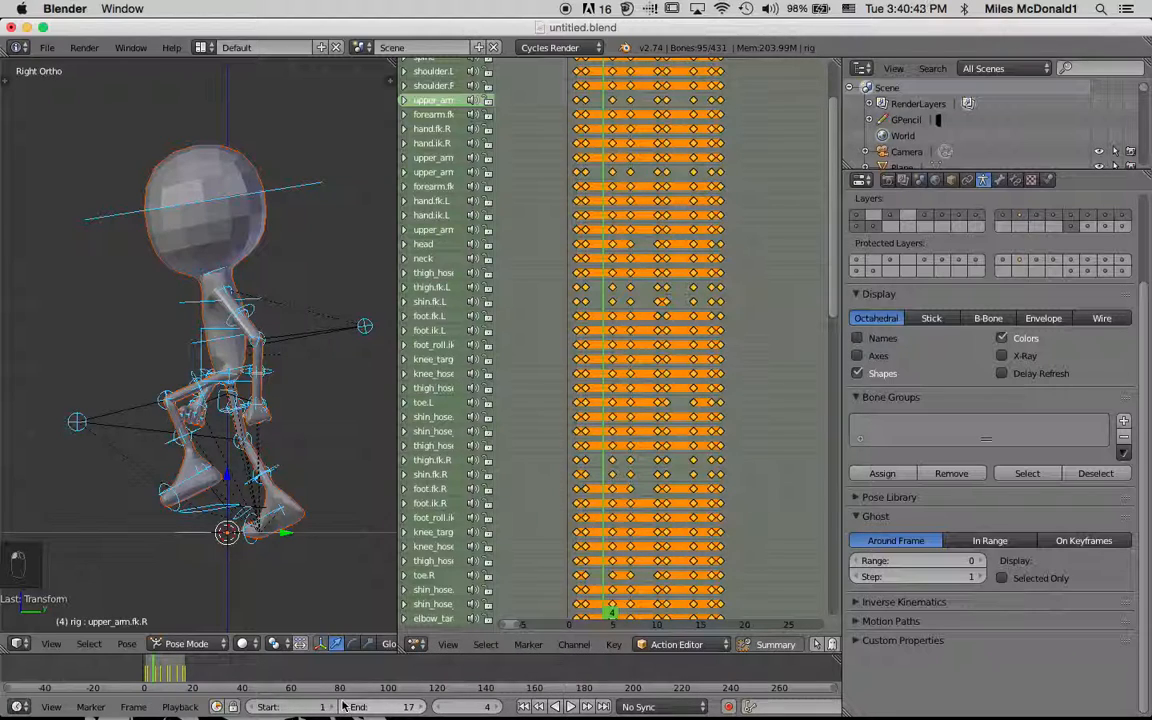
click(566, 707)
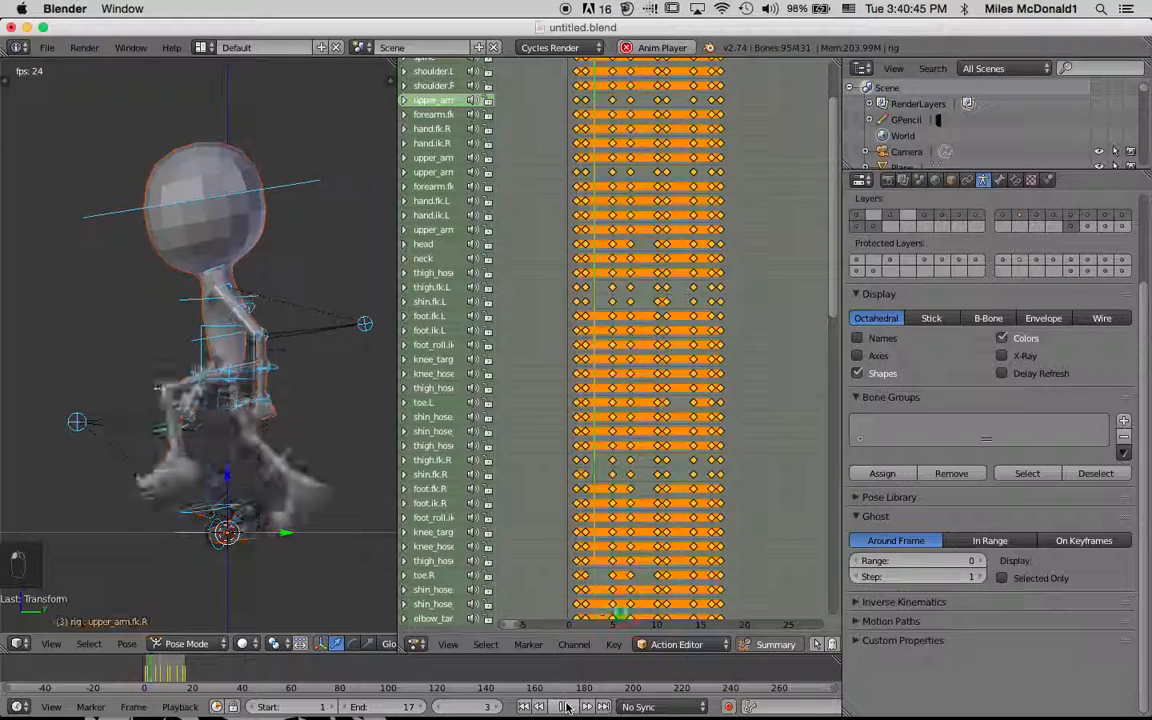
click(566, 707)
Set the end frame to 16 and preview the looping run cycle
drag(370, 706, 360, 706)
click(566, 707)
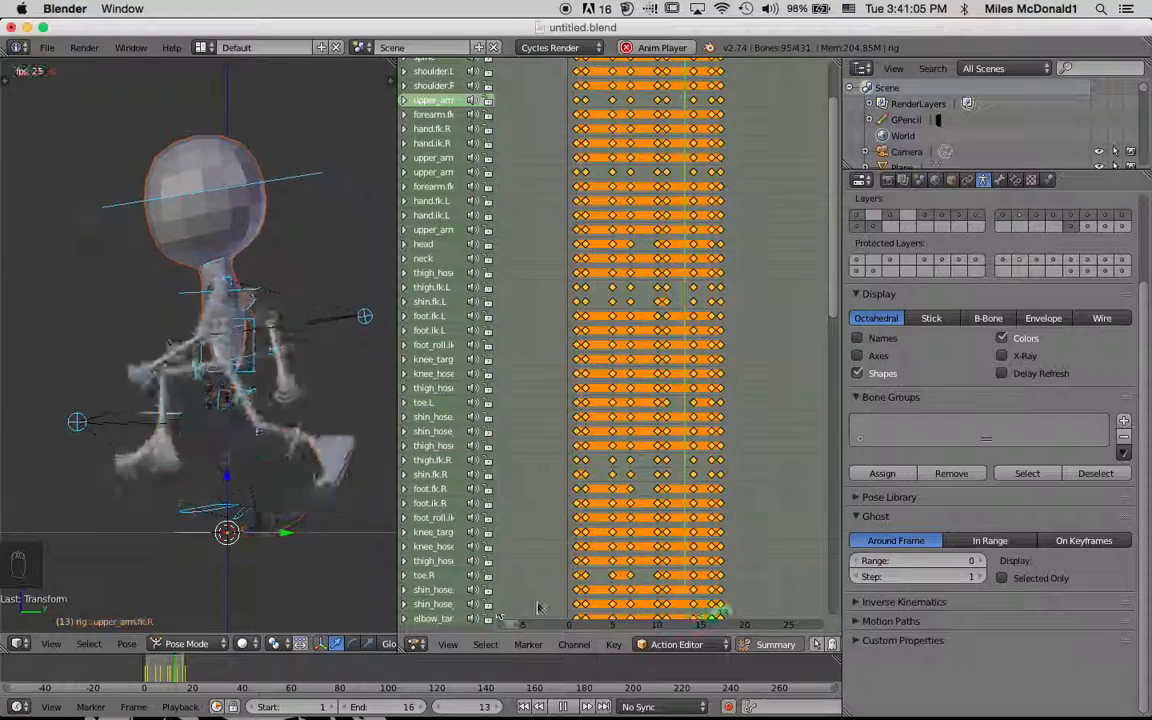
key(alt+a)
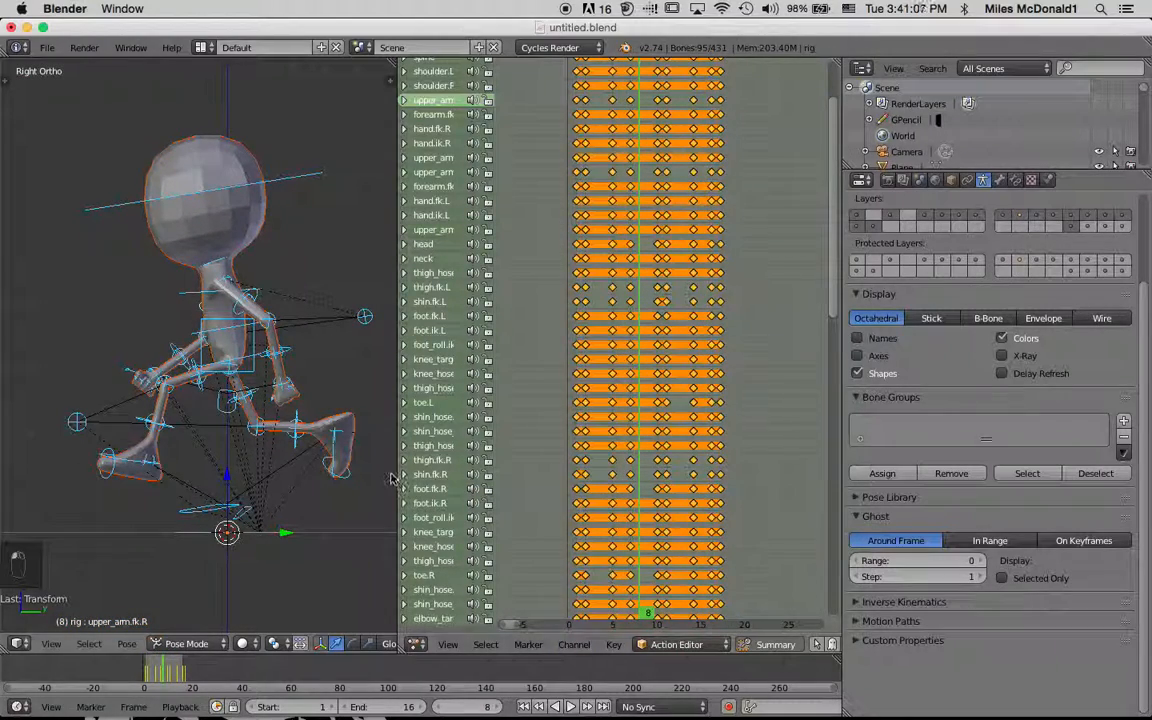
Widen the Action Editor to expose its action controls and look through the list of available actions
drag(398, 478, 153, 478)
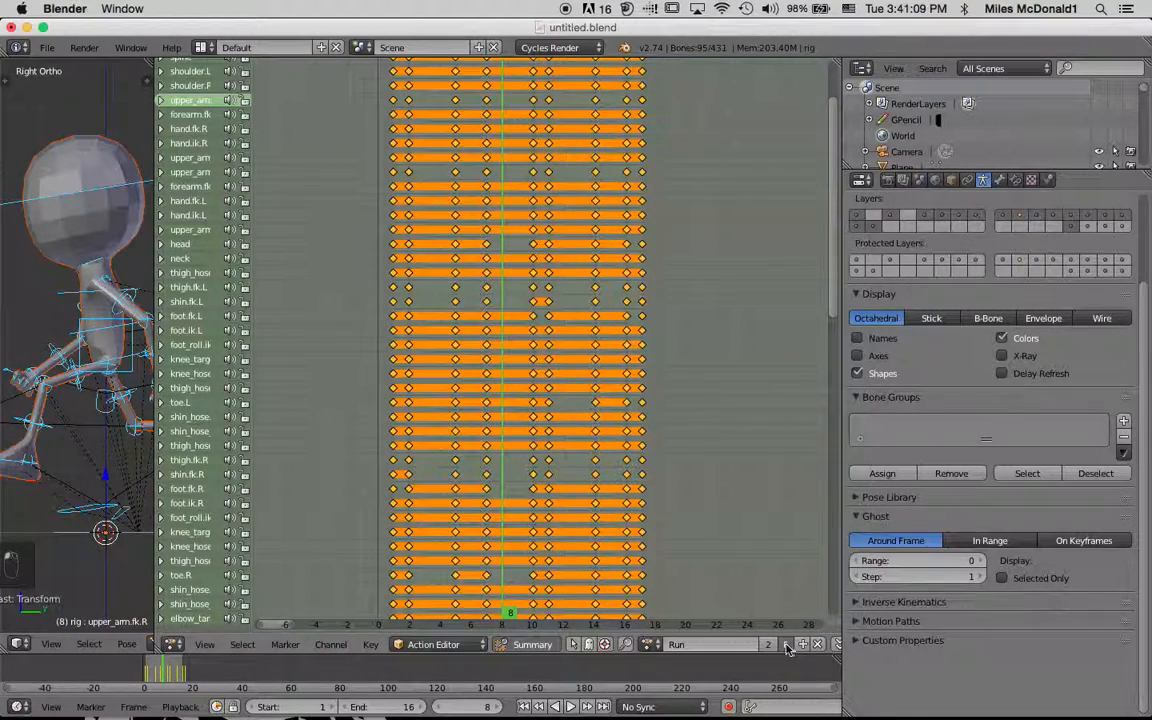
click(650, 644)
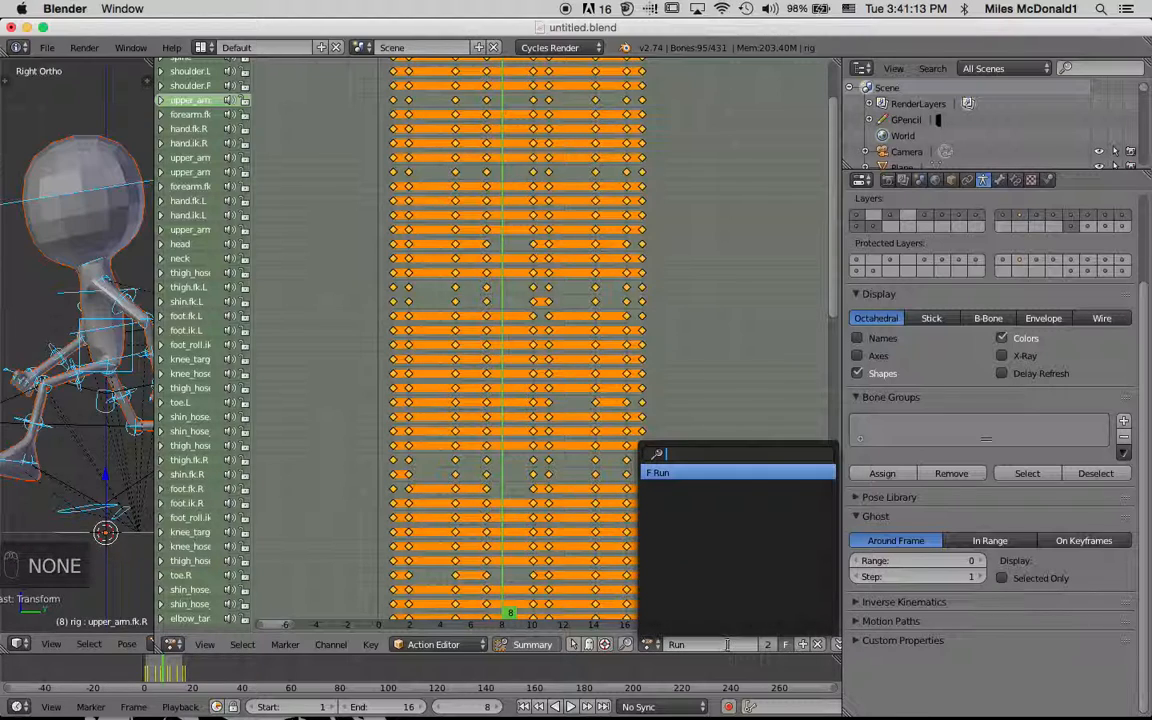
key(Escape)
key(Escape)
Create a new action from the Run action, name it "walk", and give it a fake user
click(802, 645)
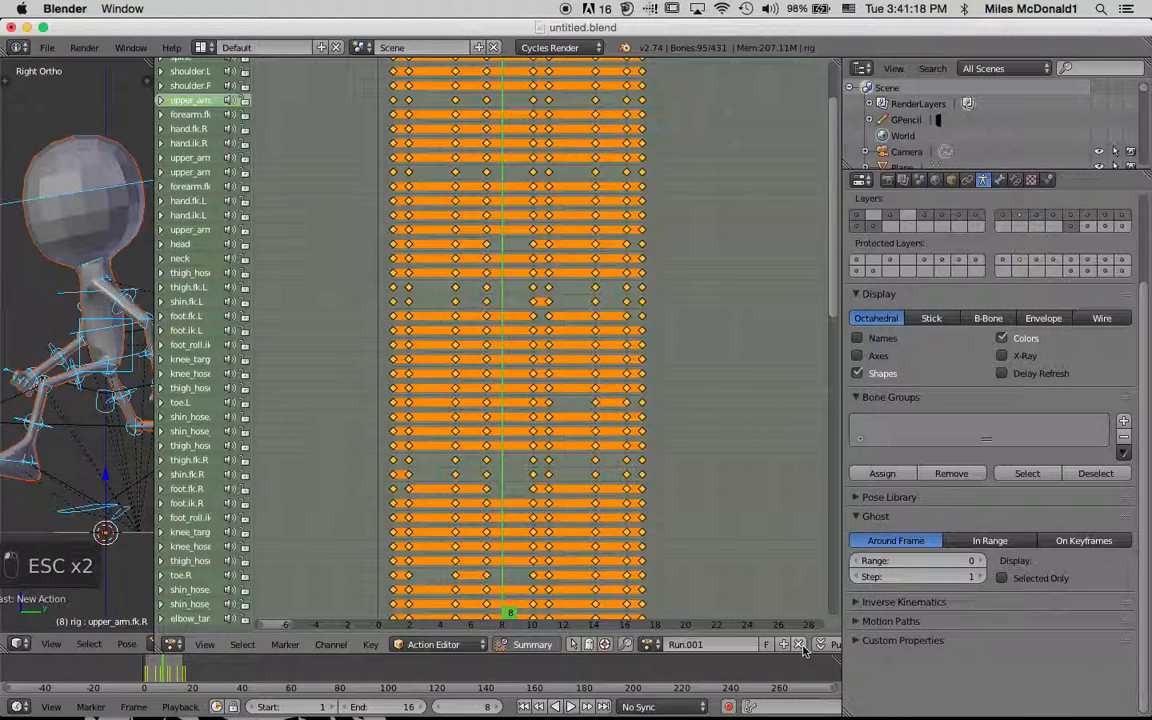
click(707, 644)
text(wa)
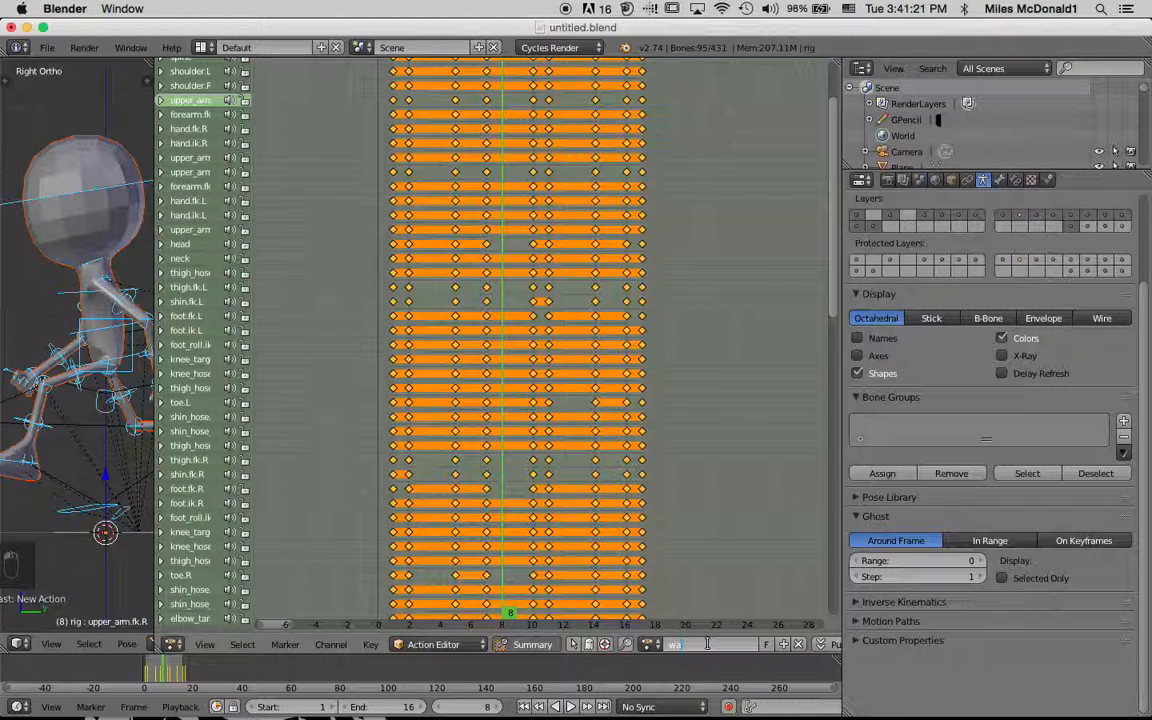
text(lk)
key(Return)
click(650, 644)
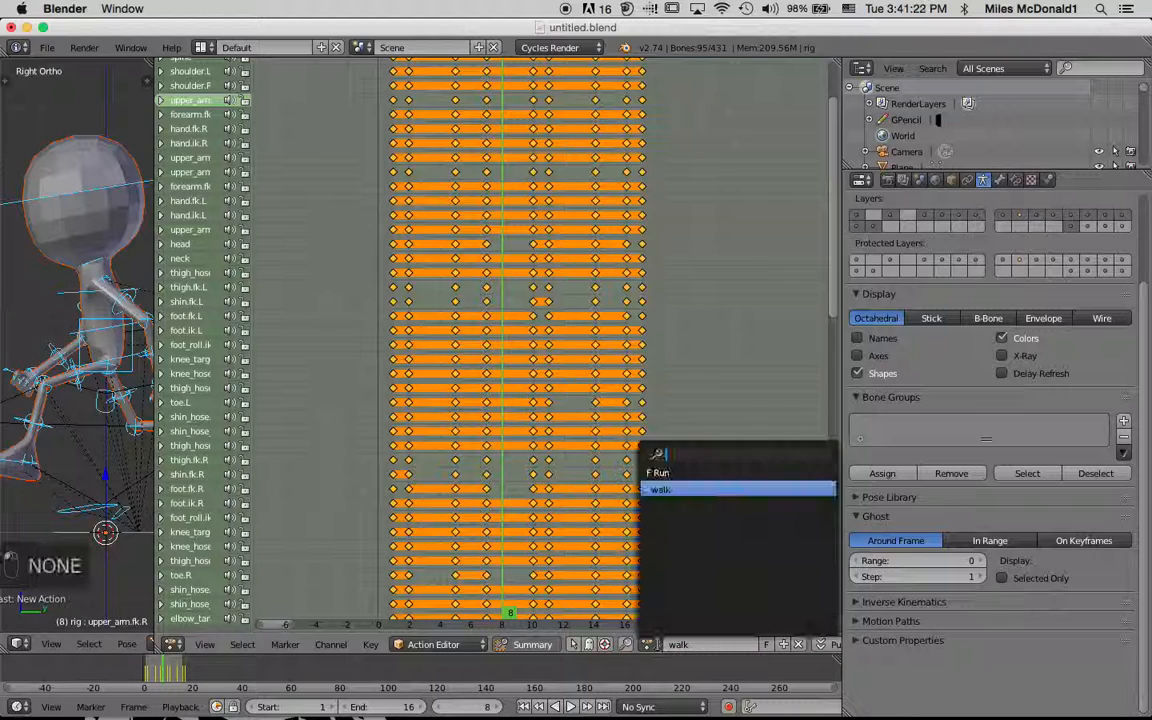
click(766, 644)
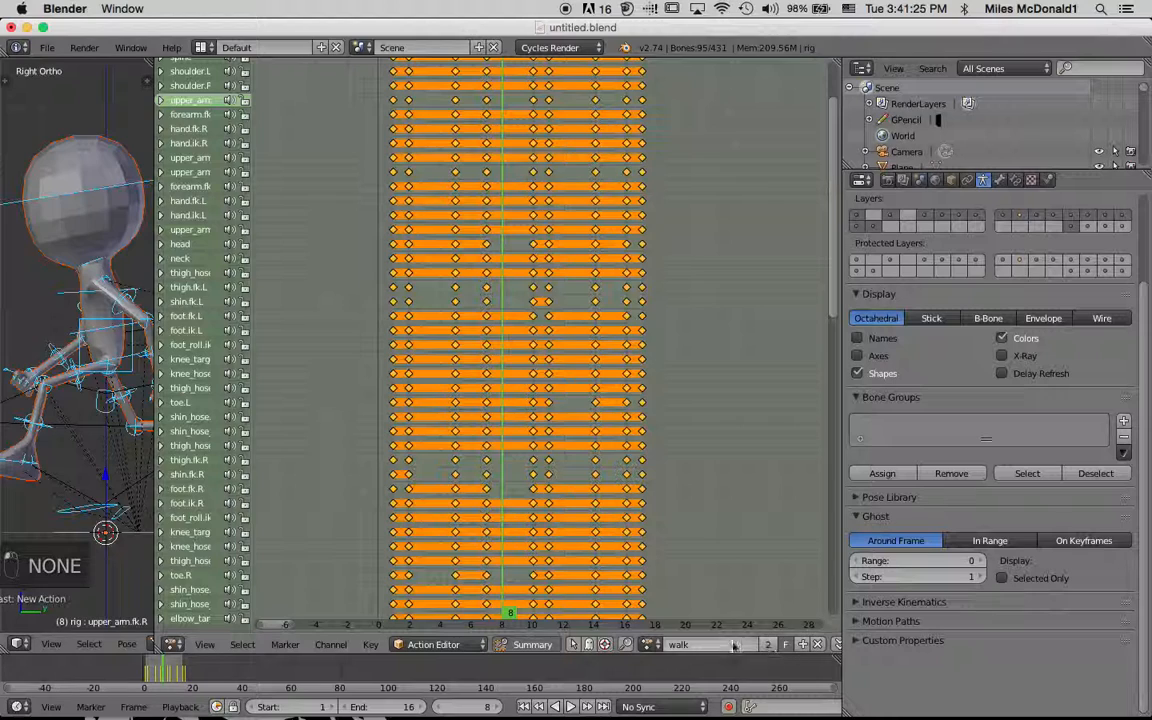
Switch the rig's active action to Run and back to walk
click(650, 644)
click(668, 472)
click(650, 644)
click(694, 489)
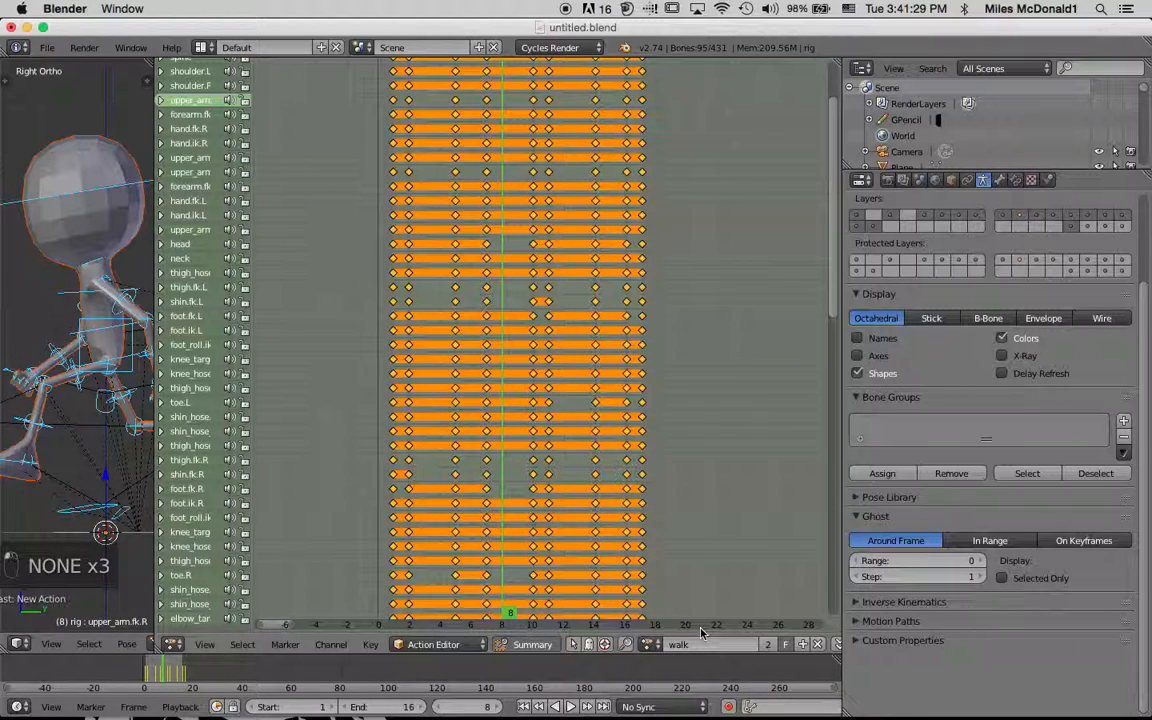